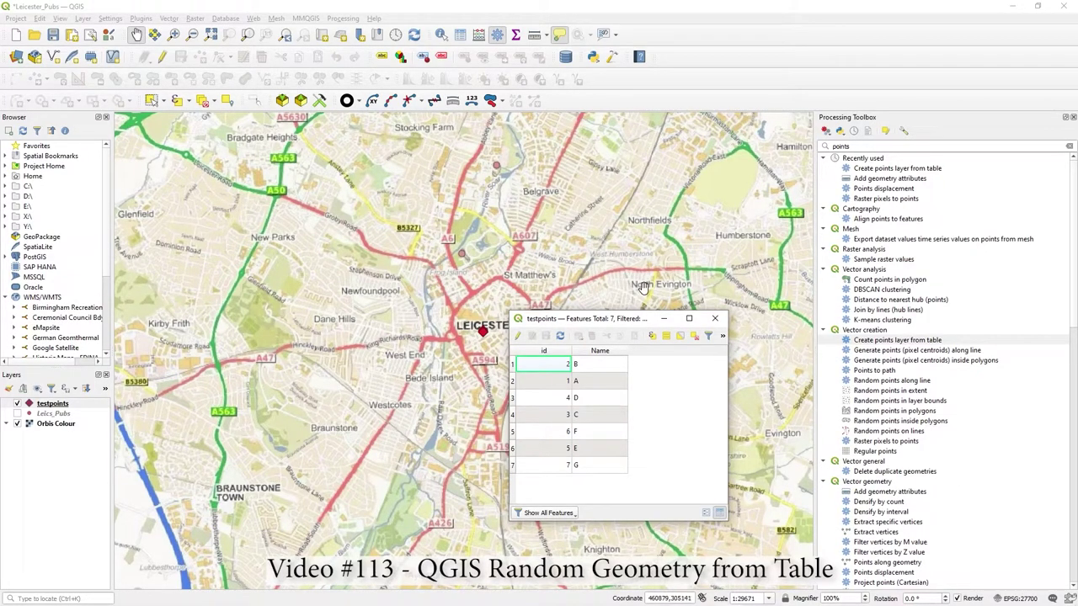
# Step: Shift the attribute table aside and zoom in on the red test markers in central Leicester
pyautogui.moveTo(583, 321); pyautogui.dragTo(683, 318)
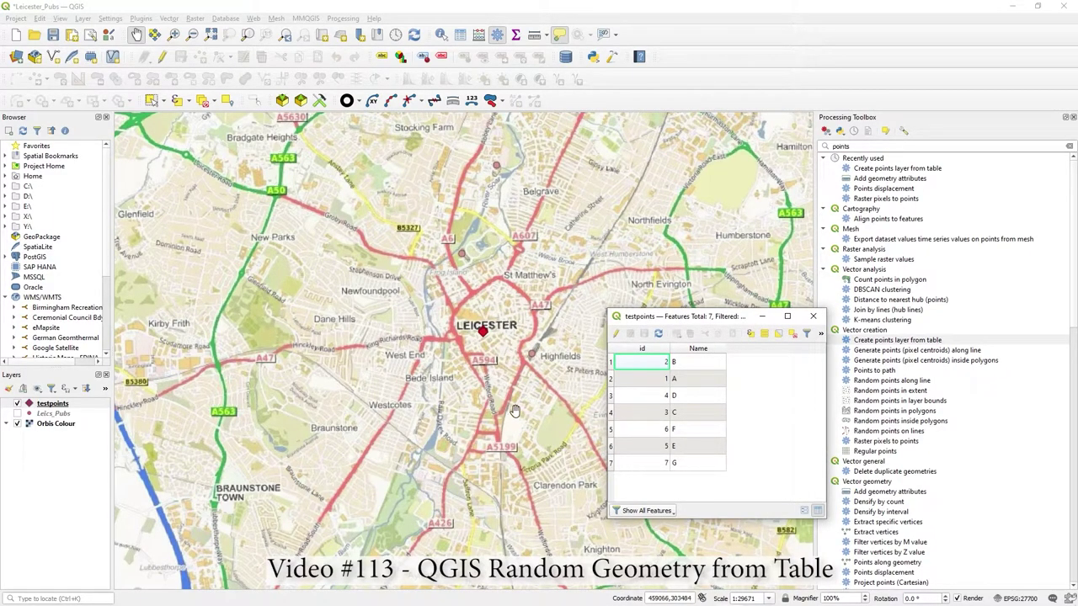
pyautogui.moveTo(695, 317); pyautogui.dragTo(708, 241)
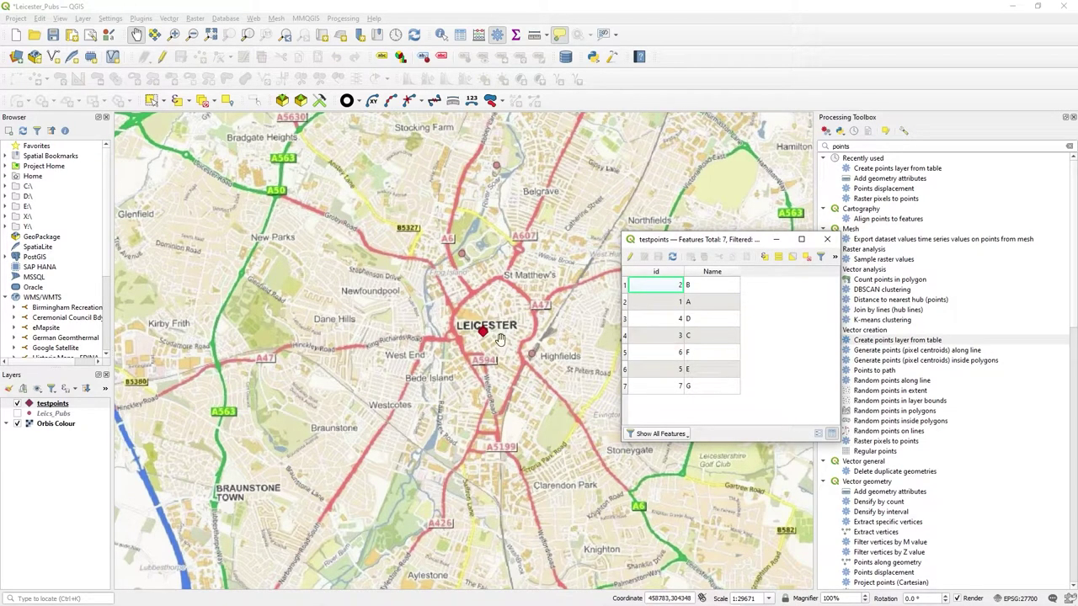
pyautogui.scroll(4, 481, 341)
pyautogui.moveTo(481, 341); pyautogui.dragTo(305, 440)
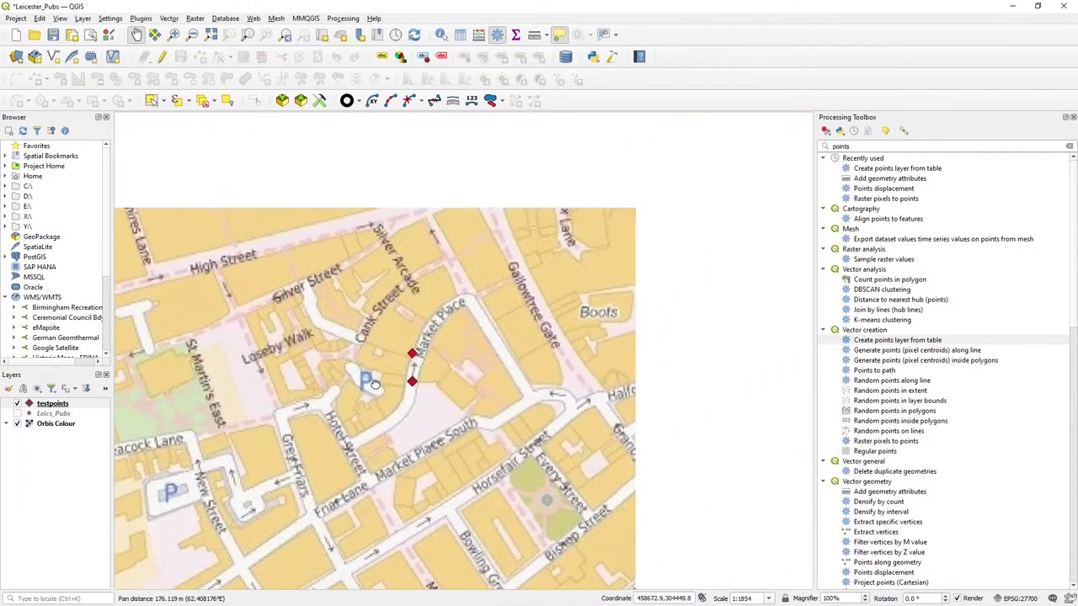
pyautogui.scroll(2, 418, 367)
pyautogui.scroll(-3, 418, 367)
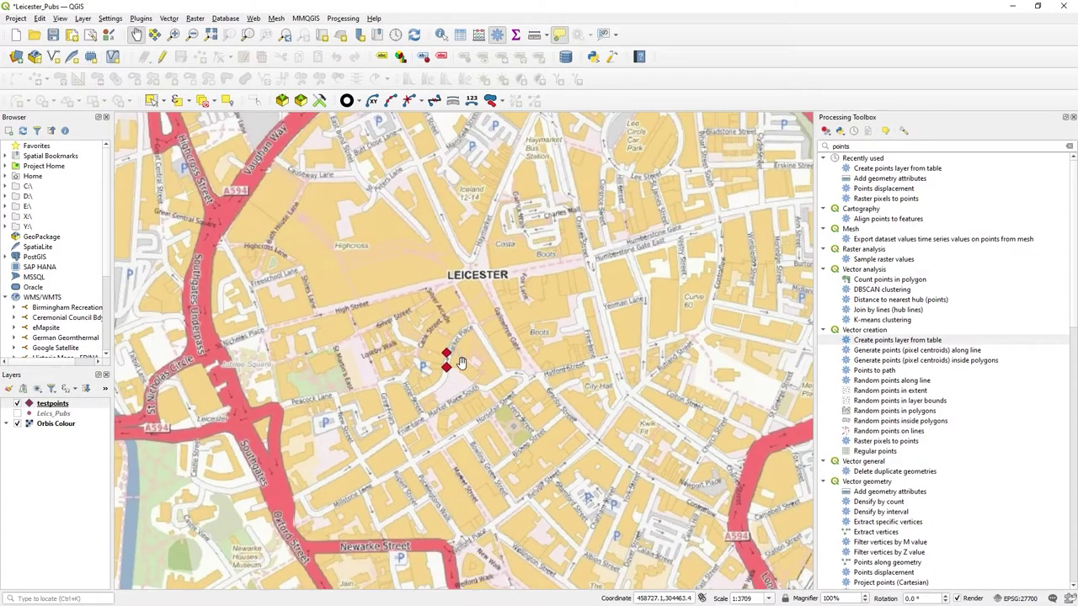
# Step: Identify the test point markers, boxing them to list all seven features A–G
pyautogui.click(441, 35)
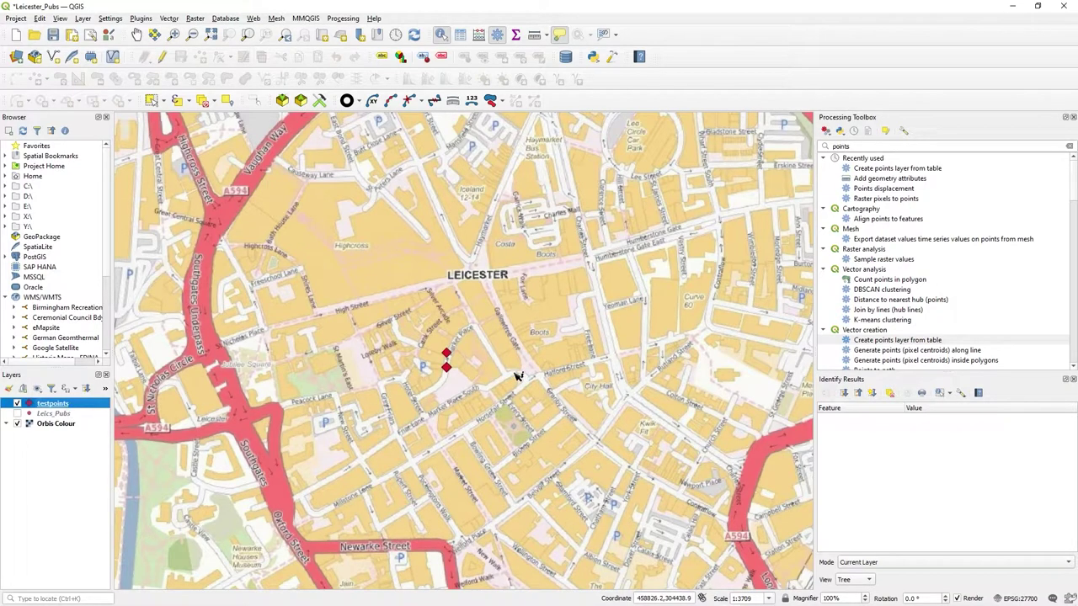
pyautogui.click(449, 355)
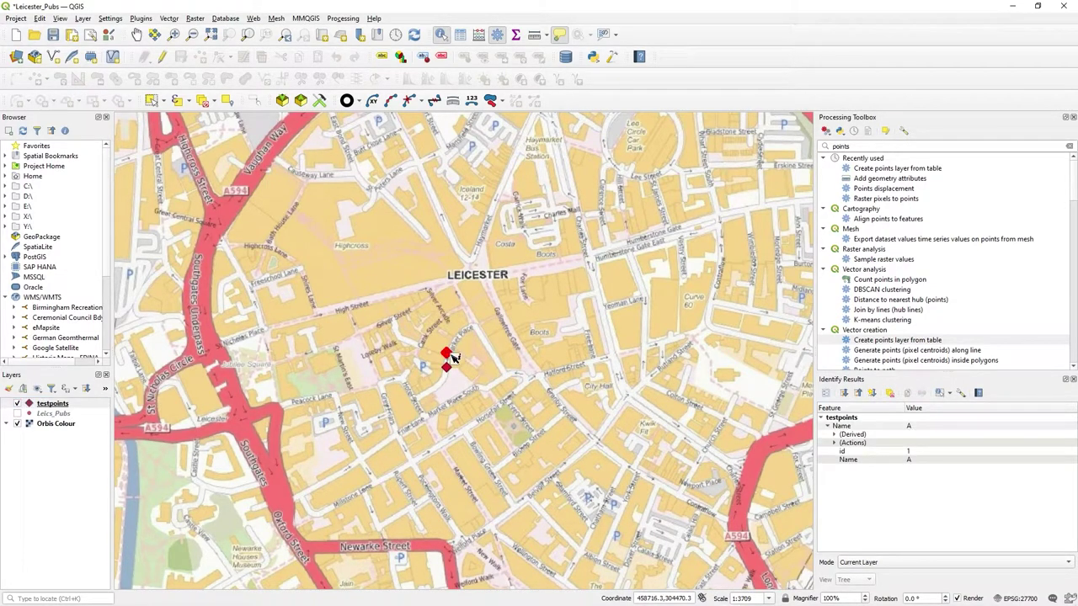
pyautogui.moveTo(430, 343); pyautogui.dragTo(466, 386)
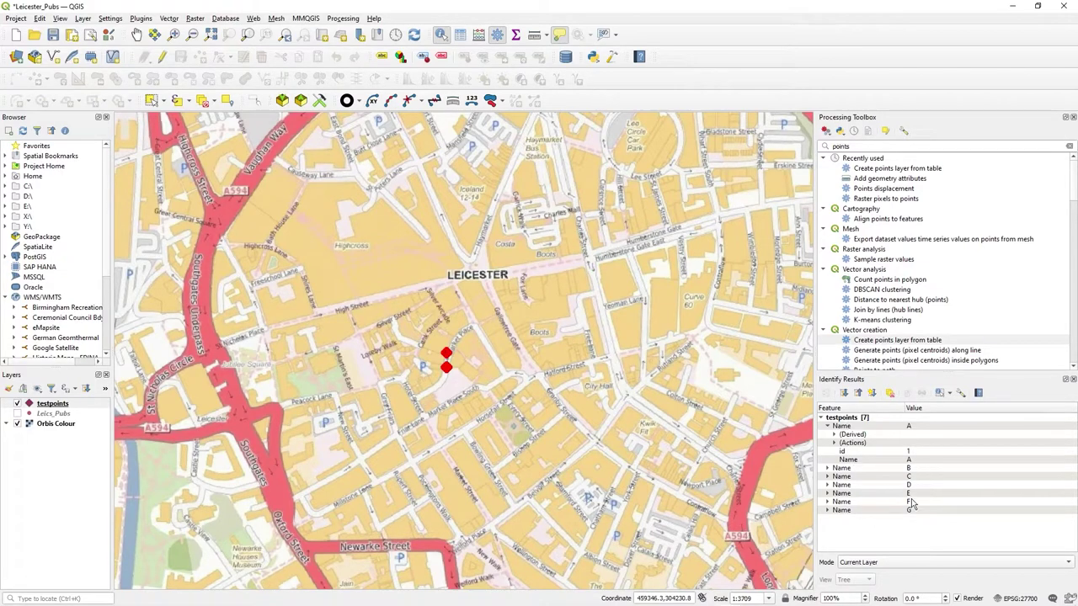
# Step: Open the testpoints attribute table and move it down and to the left
pyautogui.rightClick(59, 406)
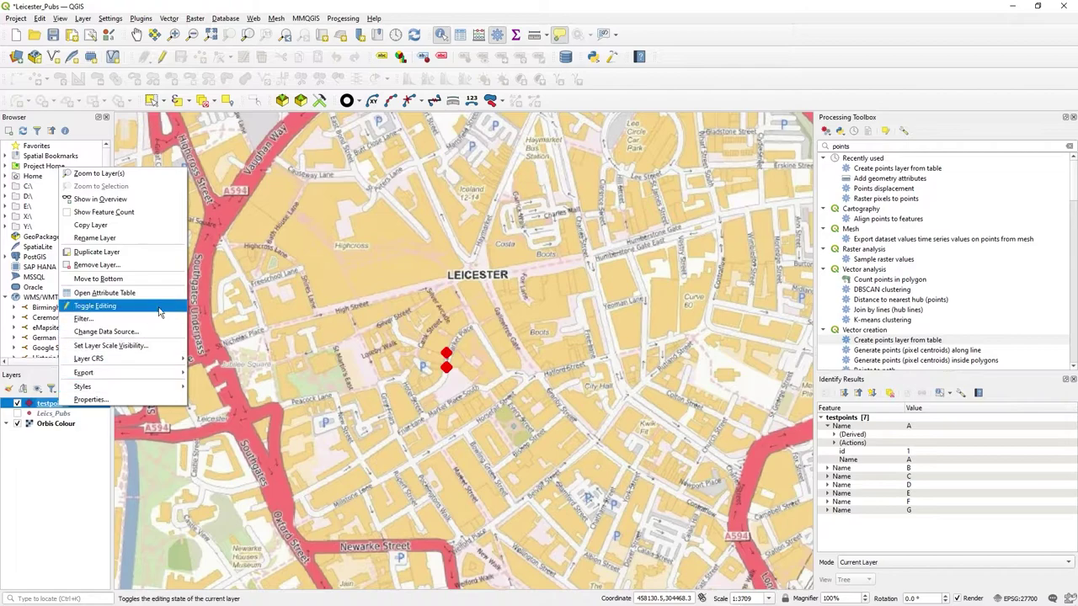
pyautogui.click(156, 295)
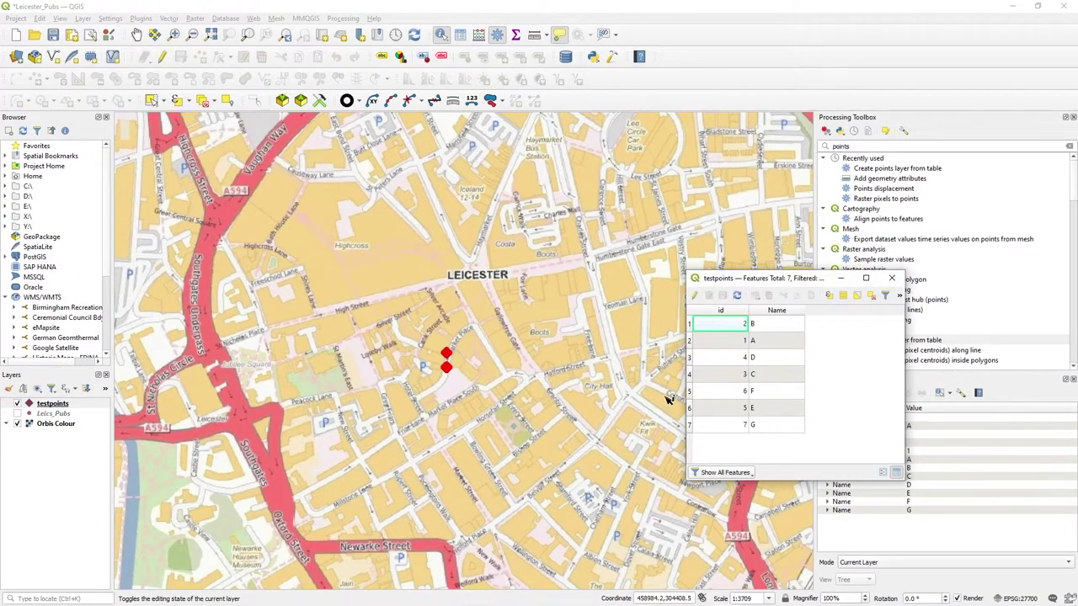
pyautogui.moveTo(758, 281); pyautogui.dragTo(695, 323)
# Step: Zoom the map out to 1:59341 and select the testpoints layer
pyautogui.scroll(-3, 523, 377)
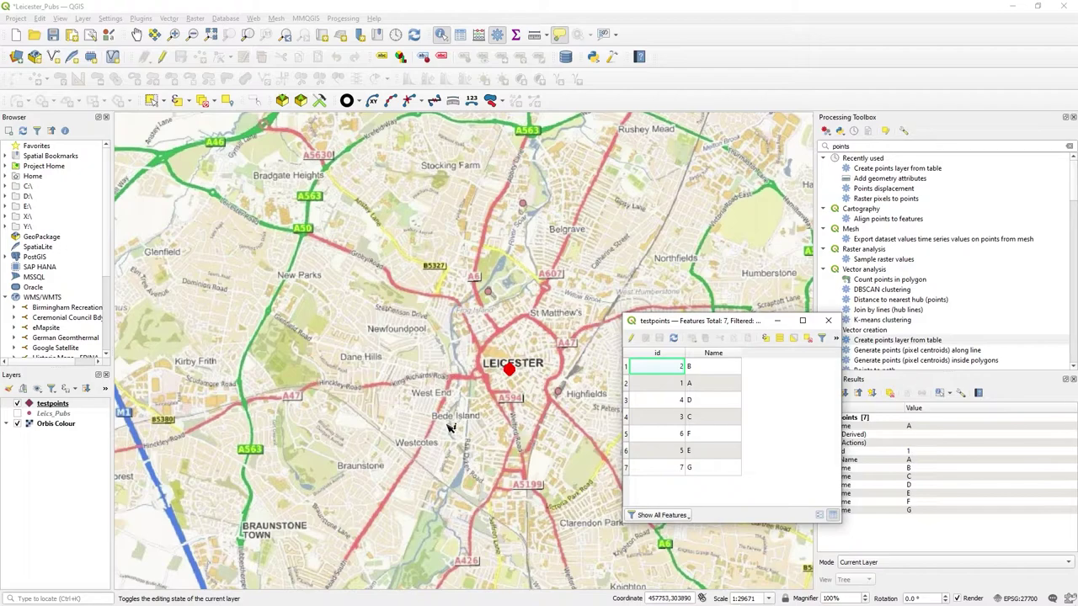
pyautogui.scroll(-1, 438, 373)
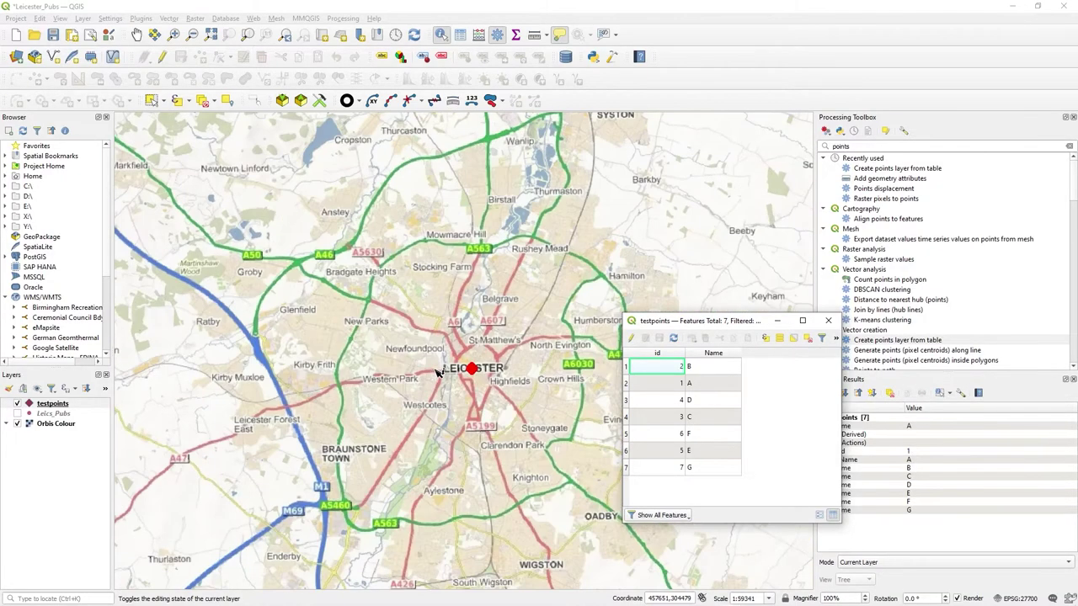
pyautogui.moveTo(717, 320); pyautogui.dragTo(695, 280)
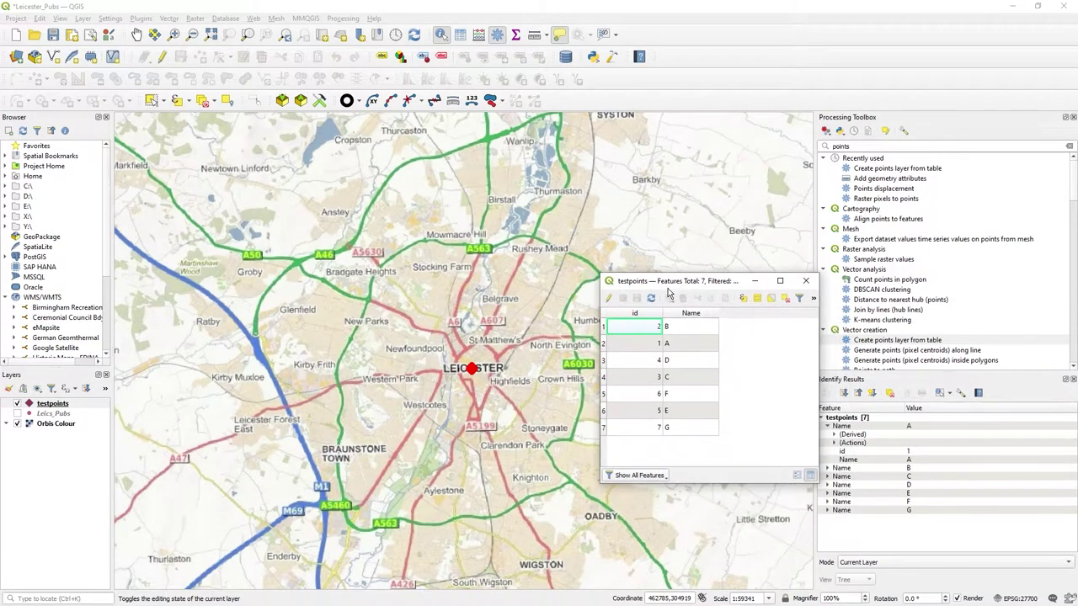
pyautogui.click(59, 408)
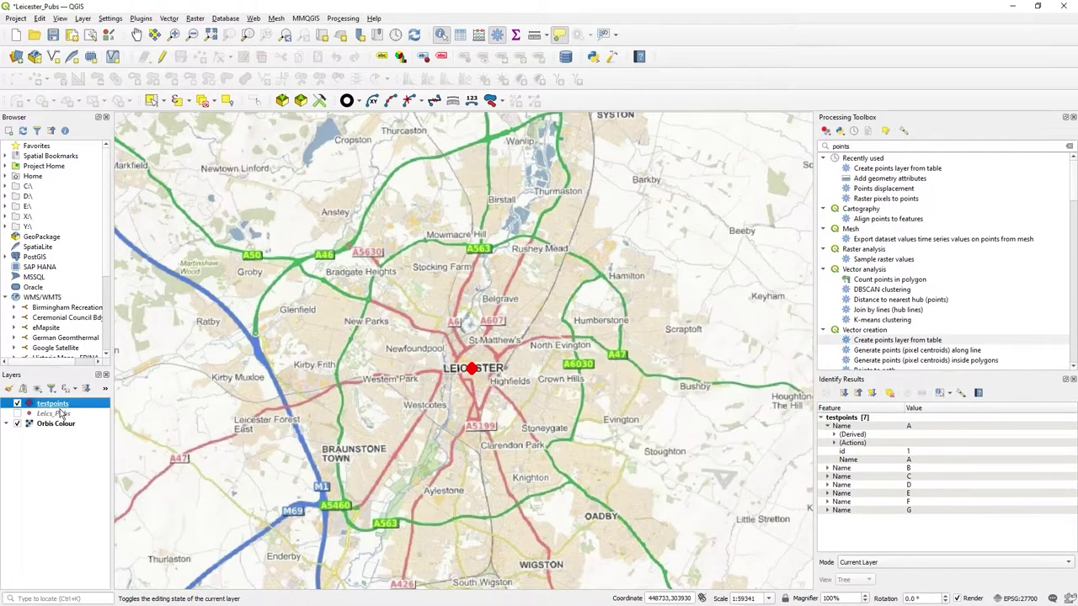
# Step: Open the testpoints Layer Properties on Symbology and keep the Single Symbol renderer
pyautogui.rightClick(55, 405)
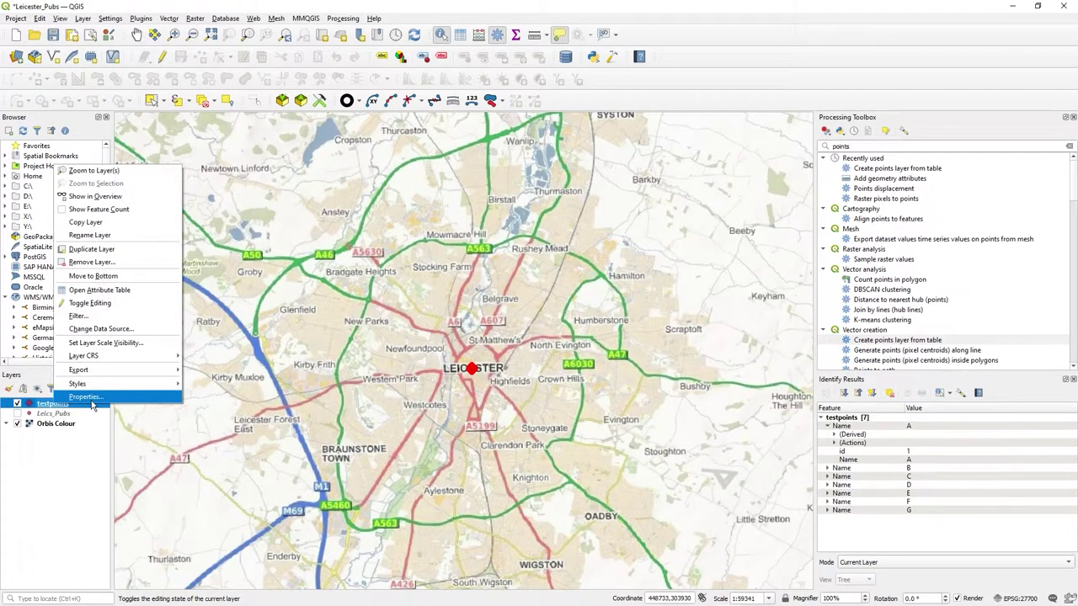
pyautogui.click(84, 396)
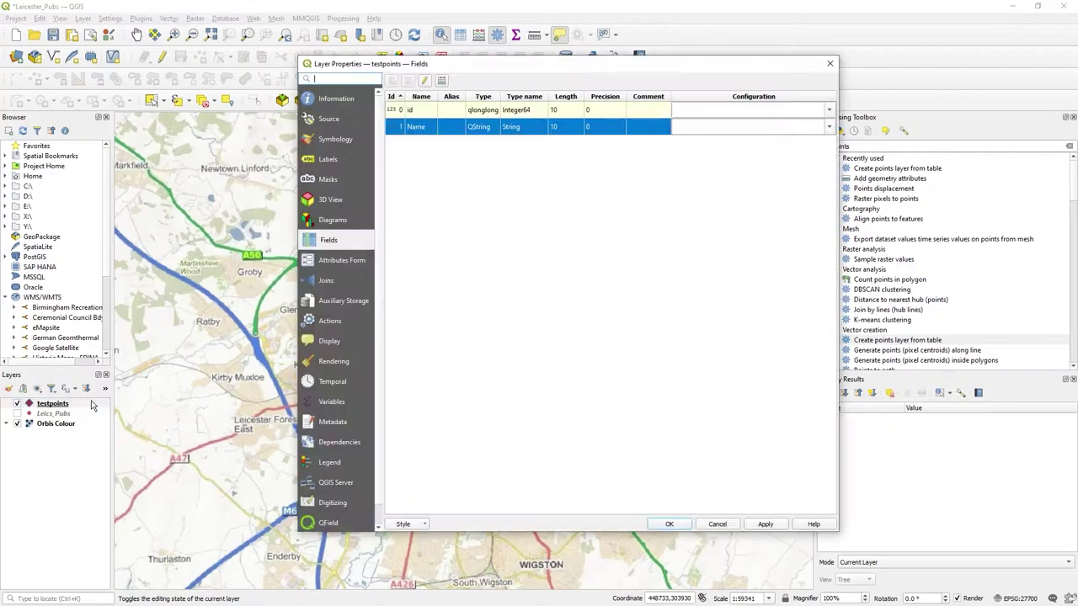
pyautogui.click(342, 145)
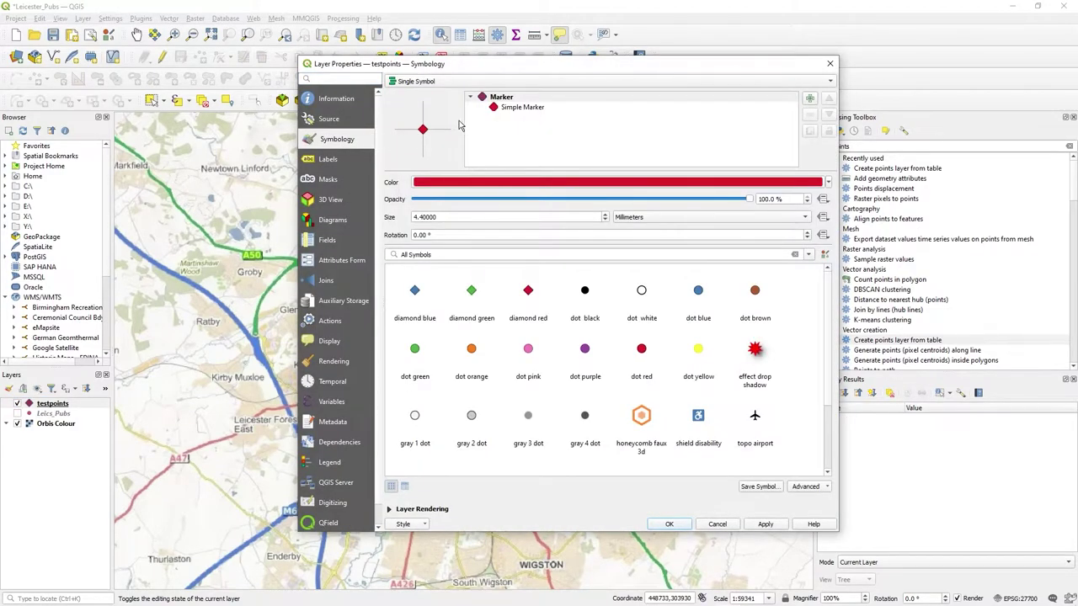
pyautogui.click(458, 83)
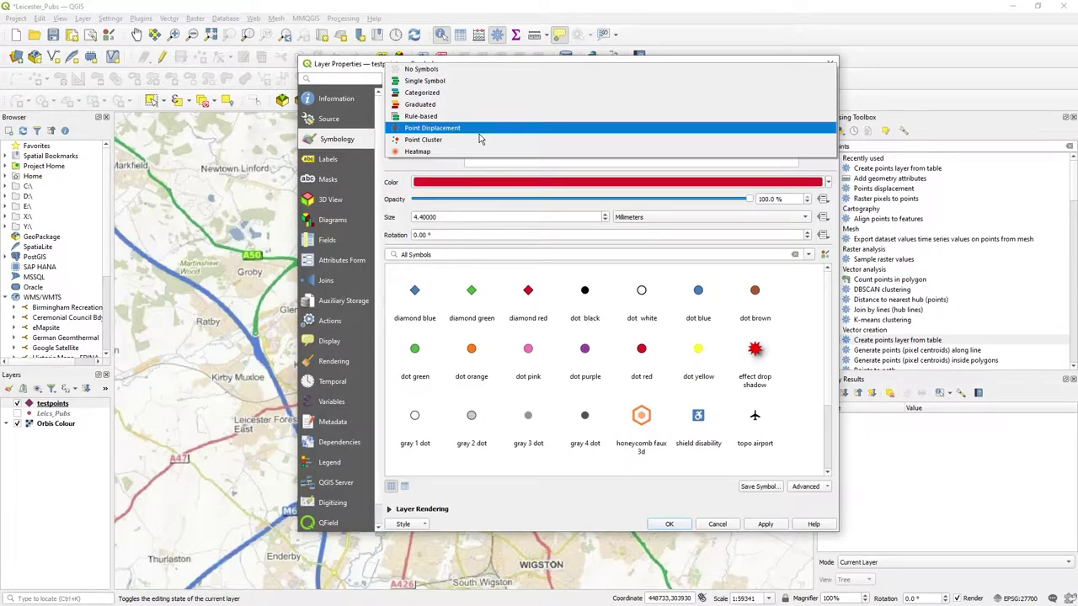
pyautogui.click(377, 74)
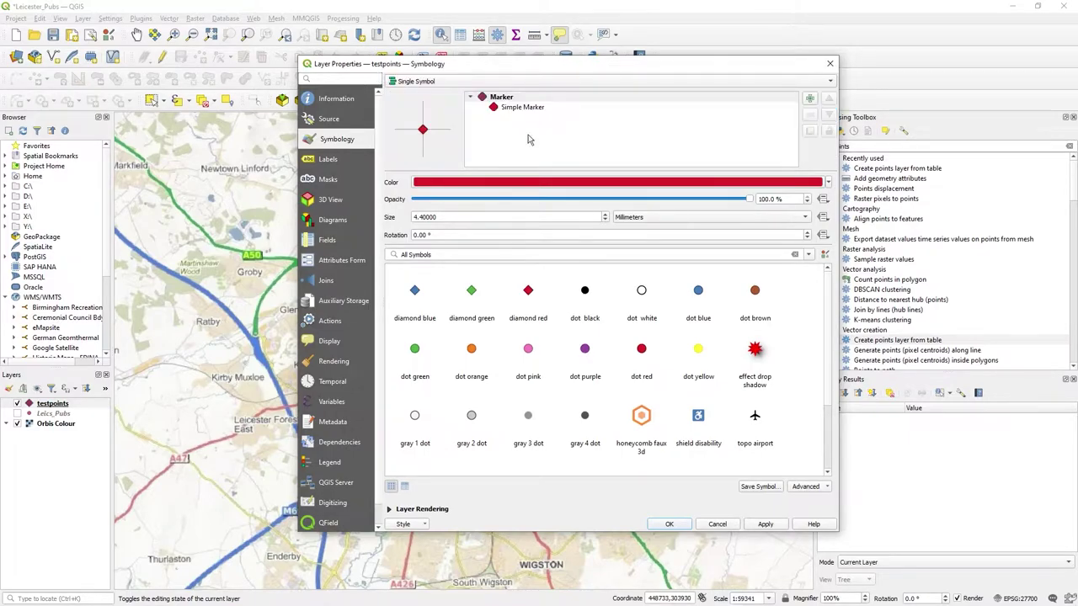
# Step: Close Layer Properties and widen the map canvas slightly
pyautogui.click(830, 63)
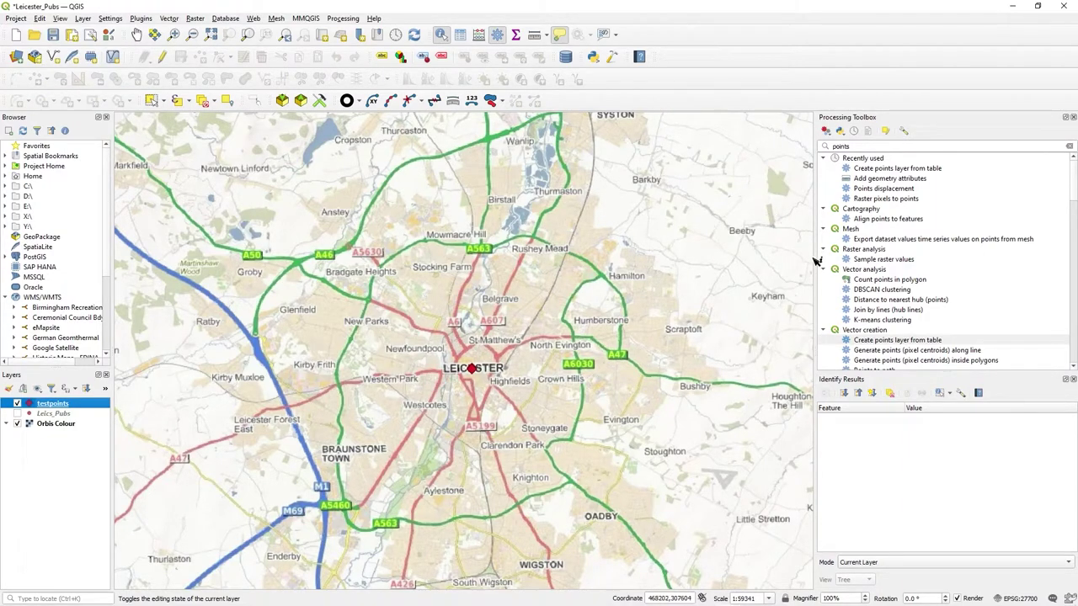
pyautogui.moveTo(817, 263); pyautogui.dragTo(834, 268)
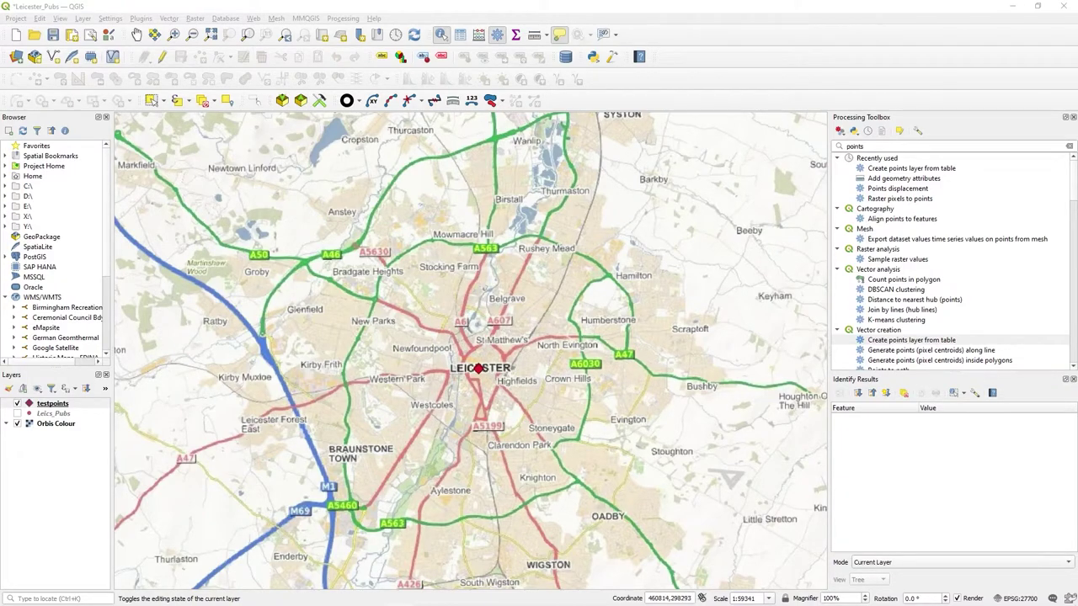
# Step: Restore the testpoints attribute table from the taskbar and enlarge its window
pyautogui.moveTo(606, 603)
pyautogui.moveTo(731, 596)
pyautogui.click(741, 562)
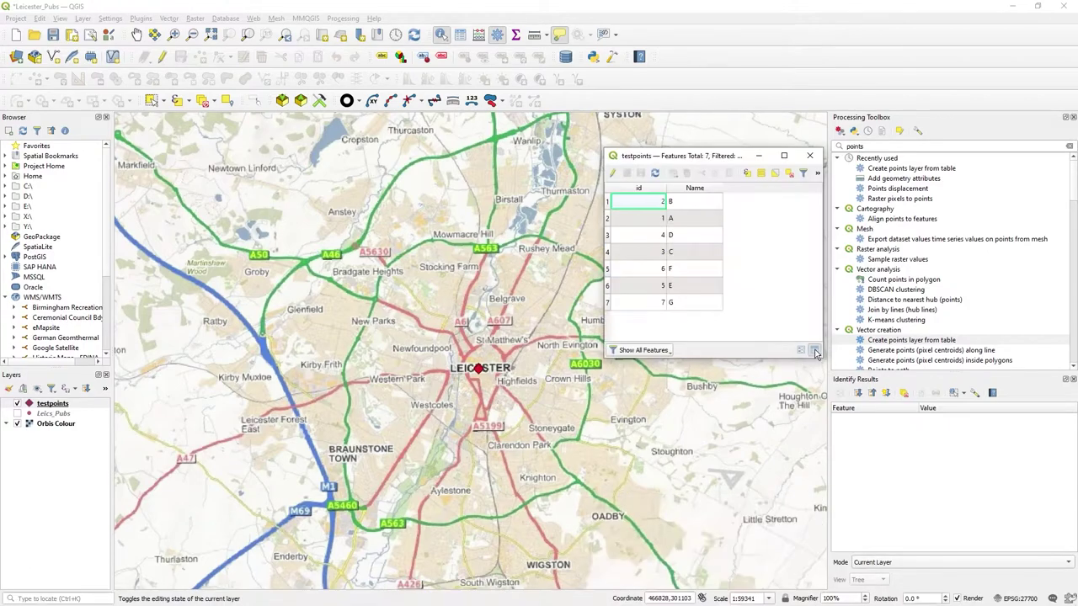
pyautogui.moveTo(829, 364); pyautogui.dragTo(848, 350)
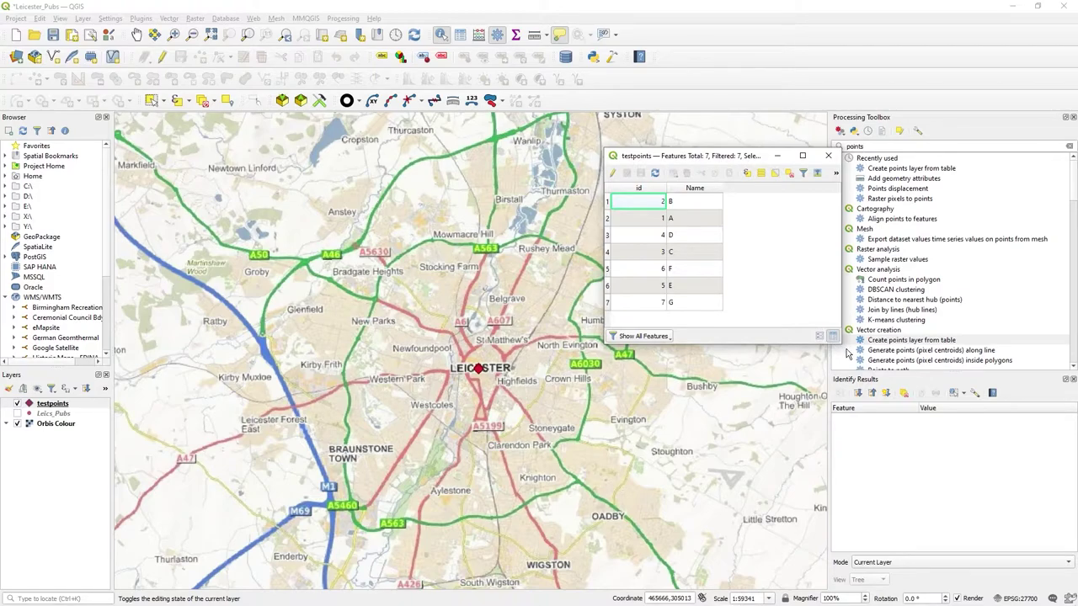
pyautogui.moveTo(844, 351); pyautogui.dragTo(929, 364)
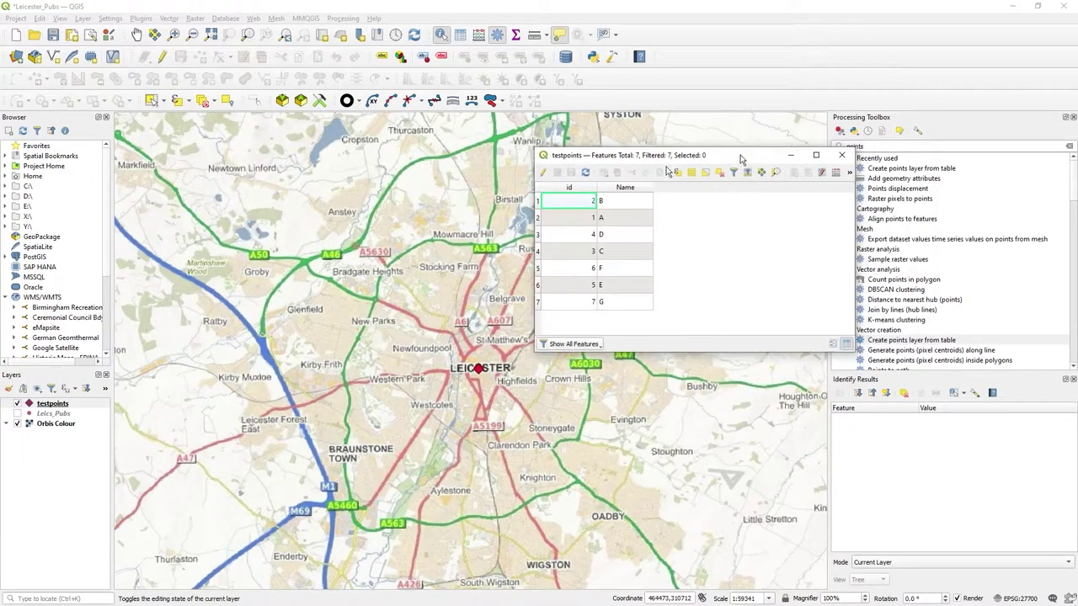
# Step: Minimise the attribute table and show the Vector menu's Geoprocessing Tools list
pyautogui.click(818, 172)
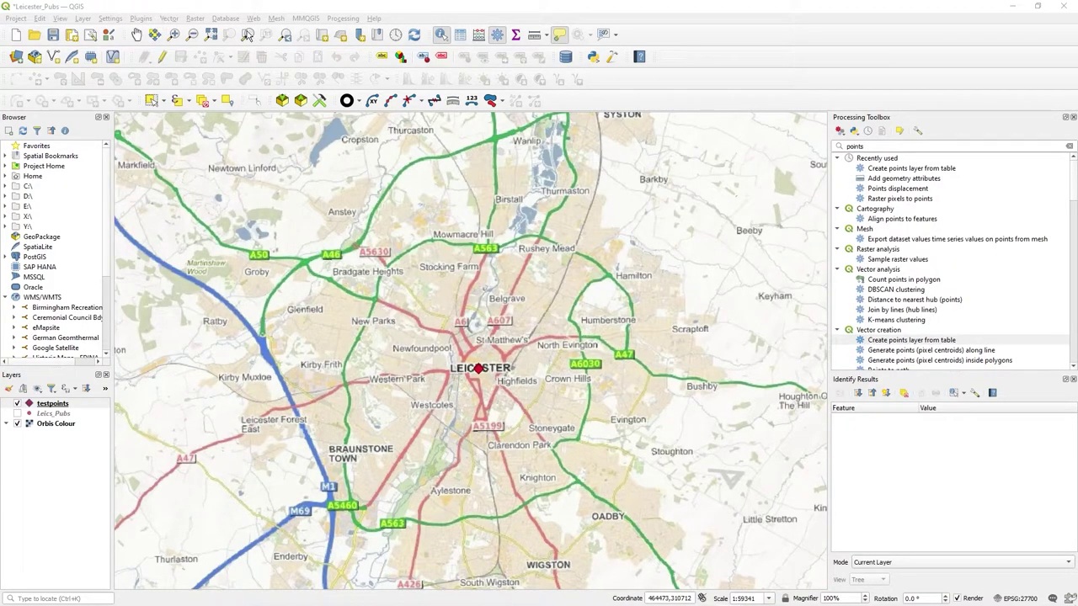
pyautogui.click(342, 18)
pyautogui.moveTo(171, 18)
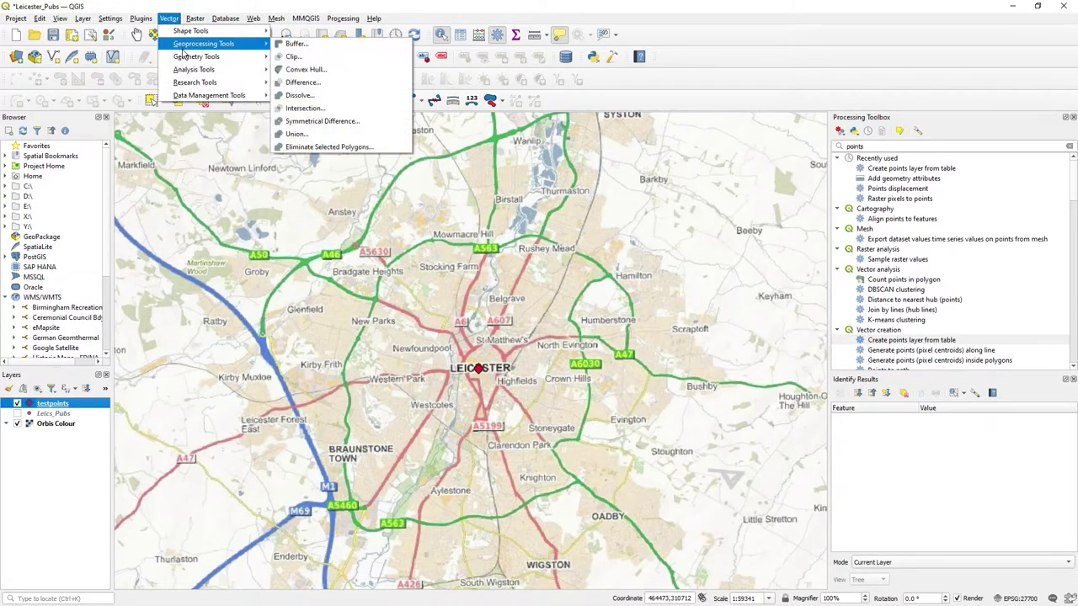
# Step: View Add Geometry Attributes without running it, then reopen the testpoints attribute table with F6
pyautogui.moveTo(182, 61)
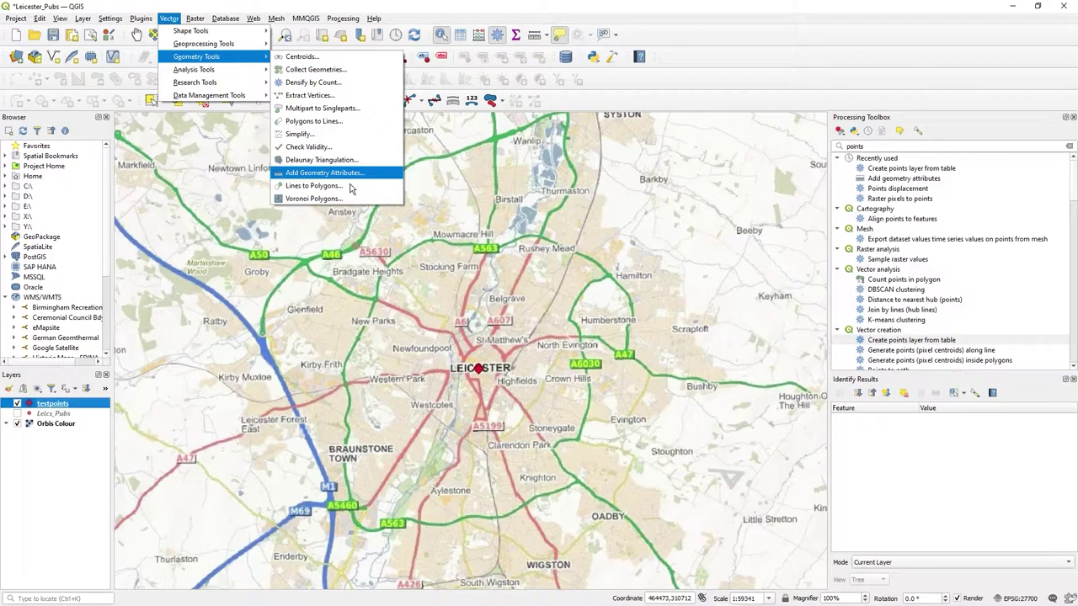
pyautogui.press('Return')
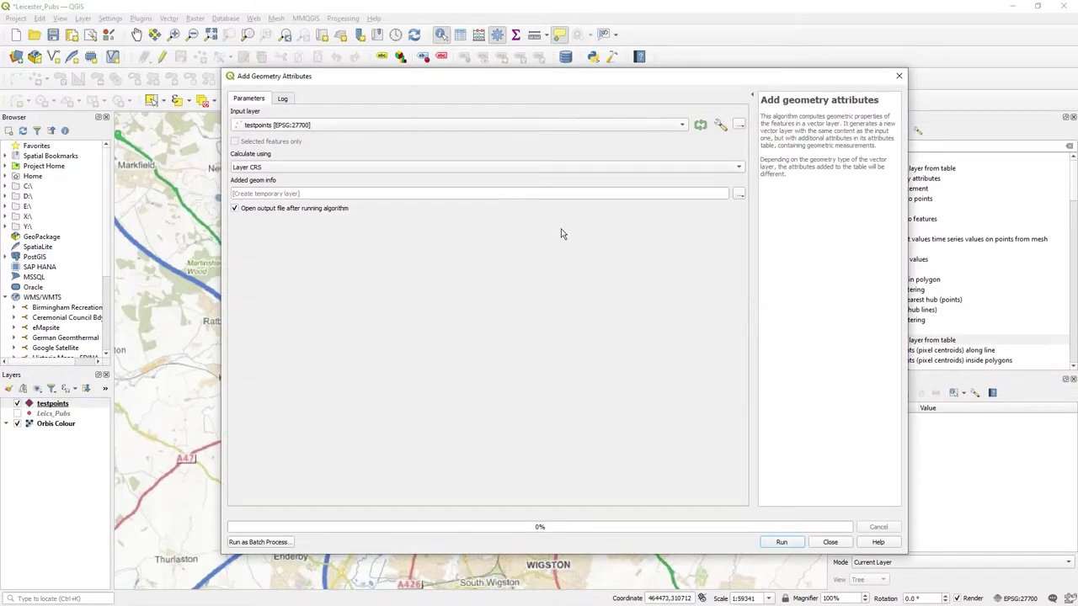
pyautogui.click(831, 542)
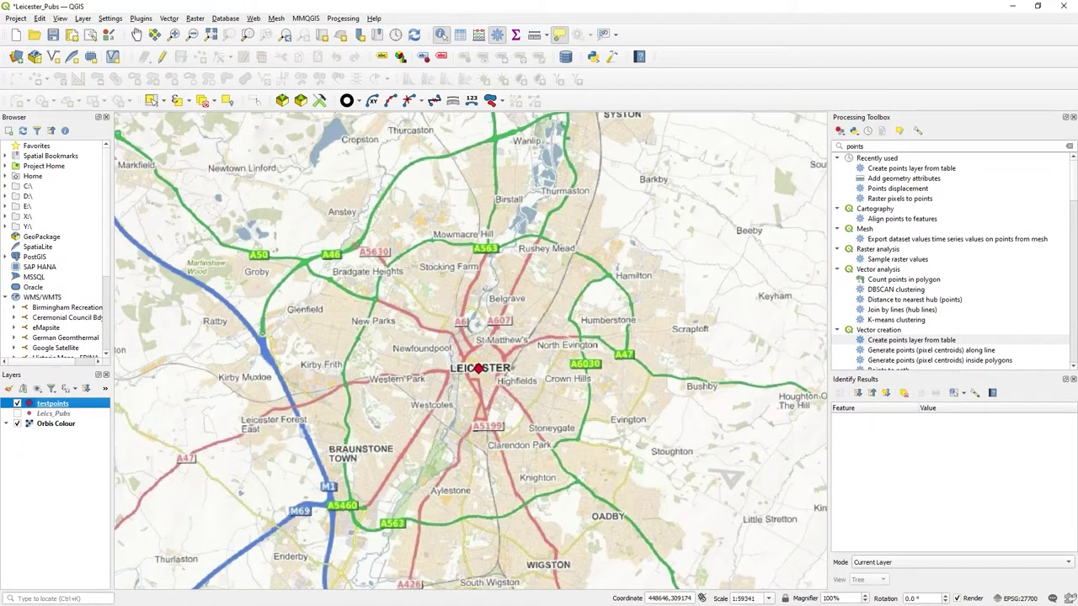
pyautogui.press('F6')
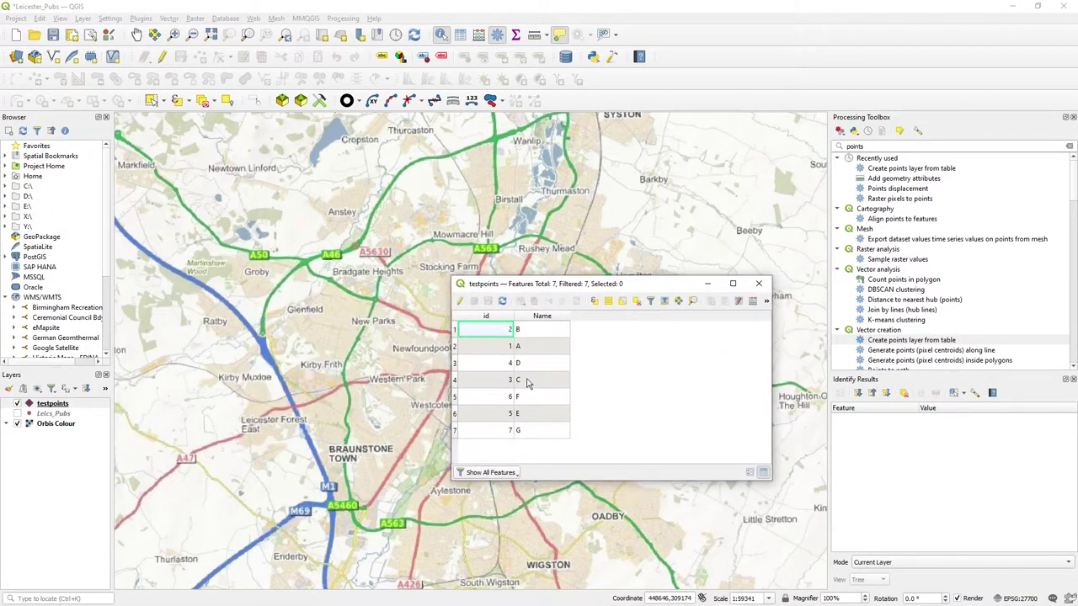
# Step: Create whole-number field xcoord with expression $x in the Field Calculator, giving 458710
pyautogui.click(755, 308)
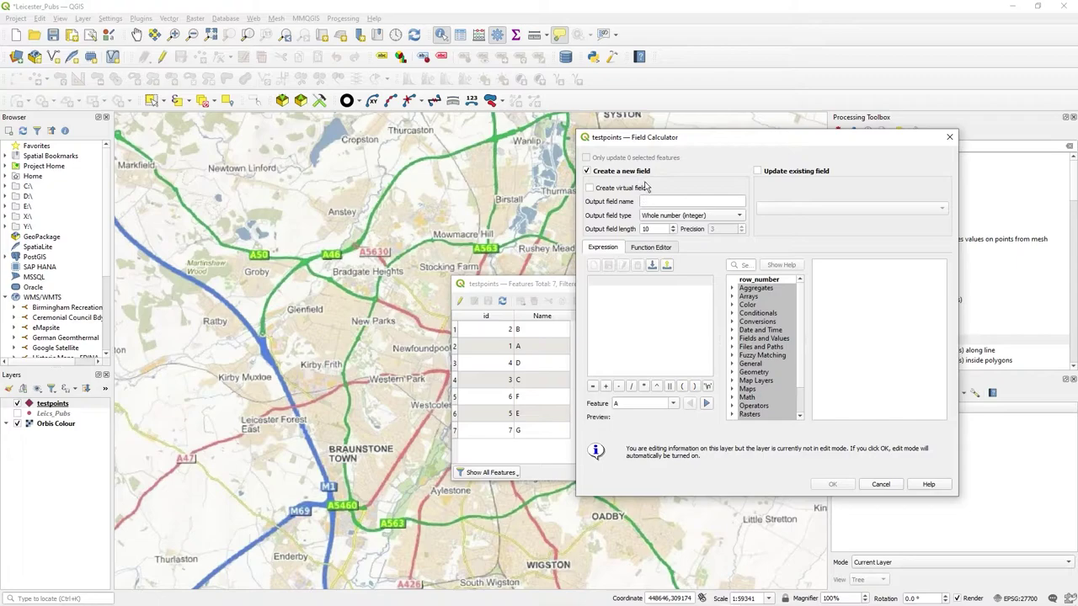
pyautogui.moveTo(959, 496); pyautogui.dragTo(1028, 504)
pyautogui.click(674, 208)
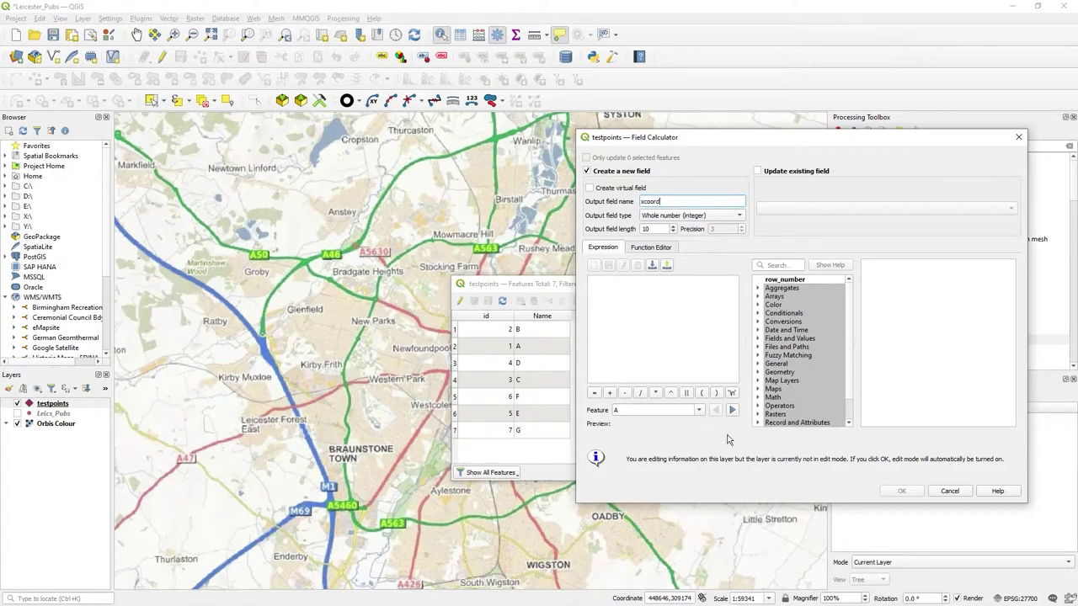
pyautogui.scroll(-1, 792, 386)
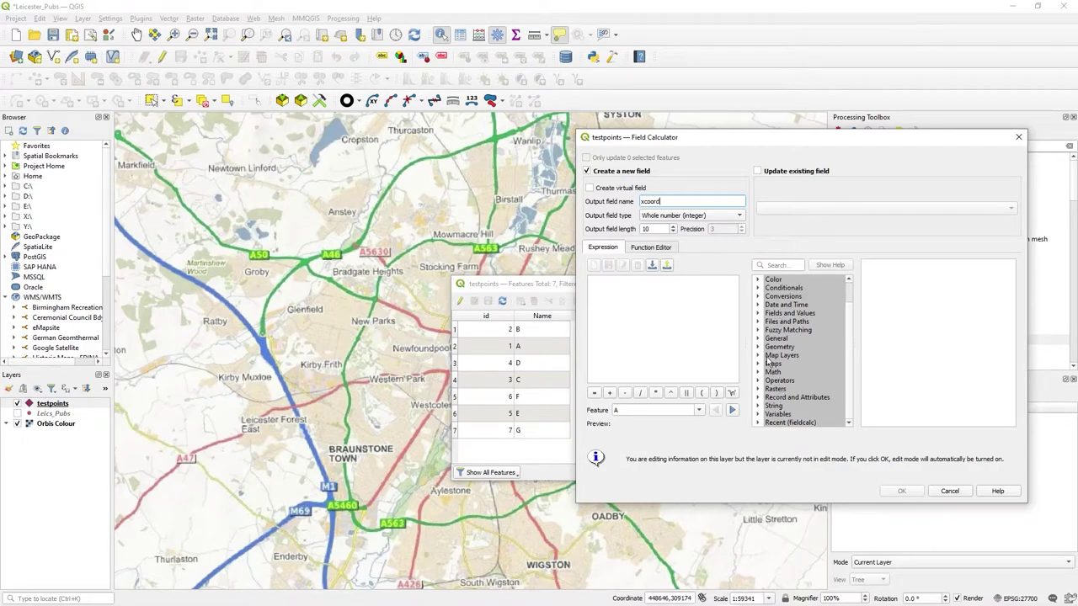
pyautogui.click(769, 348)
pyautogui.scroll(-15, 801, 379)
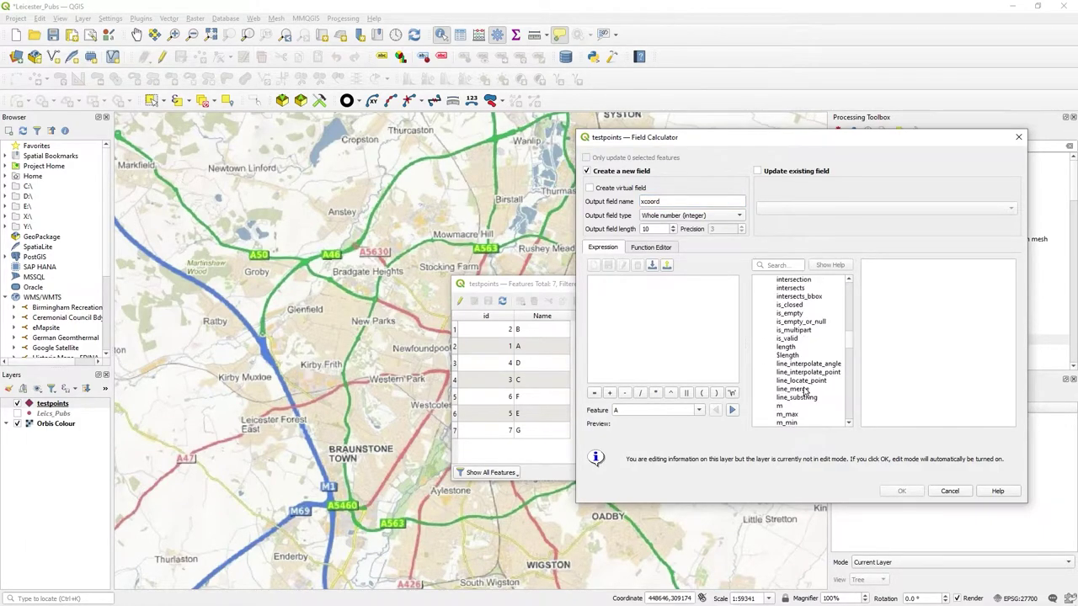
pyautogui.scroll(-20, 805, 389)
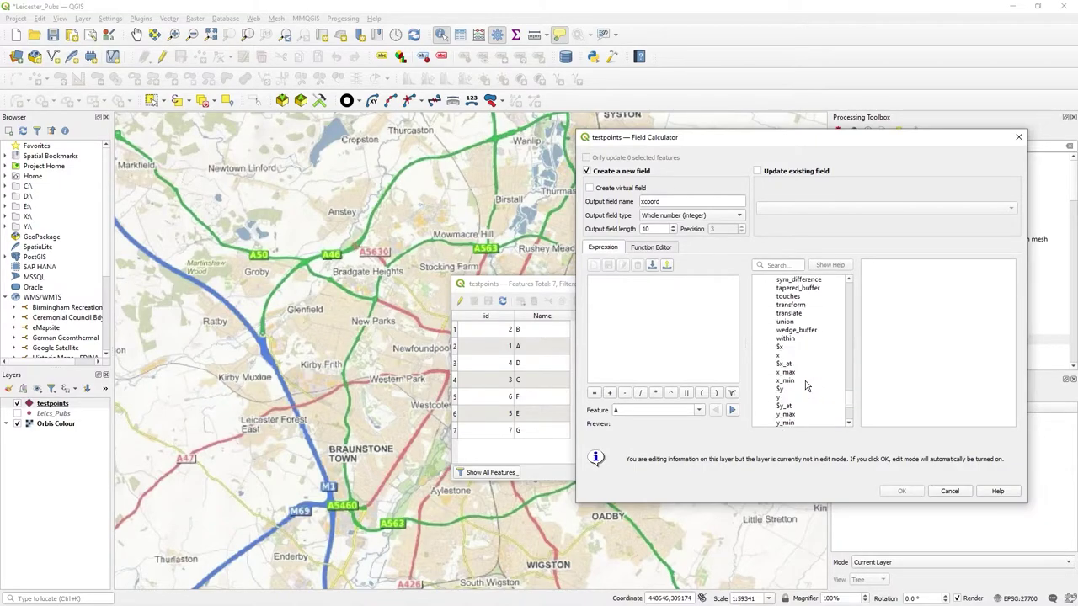
pyautogui.doubleClick(790, 348)
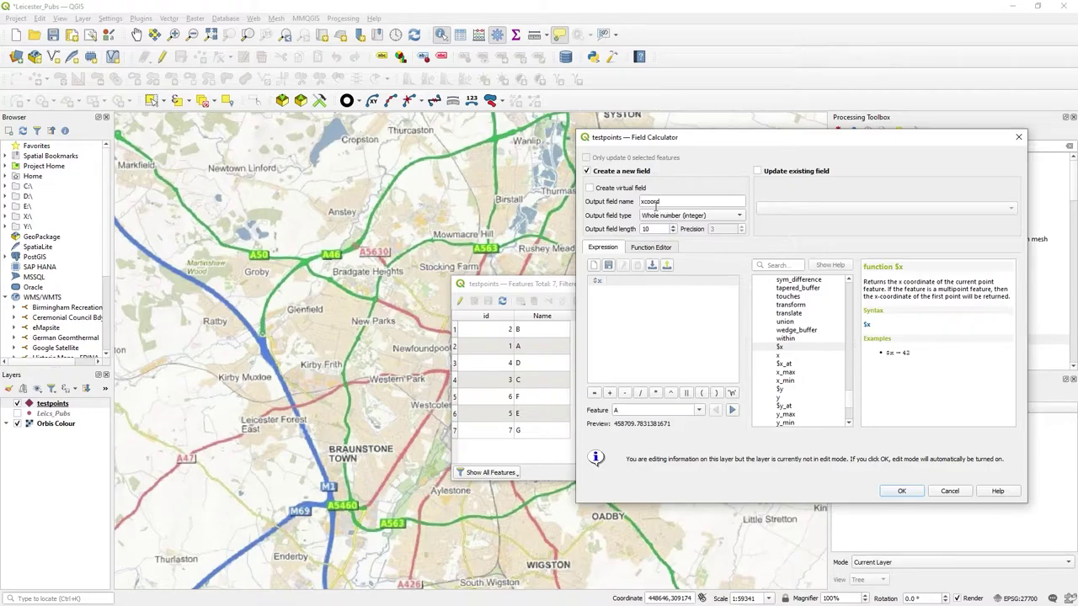
pyautogui.click(690, 216)
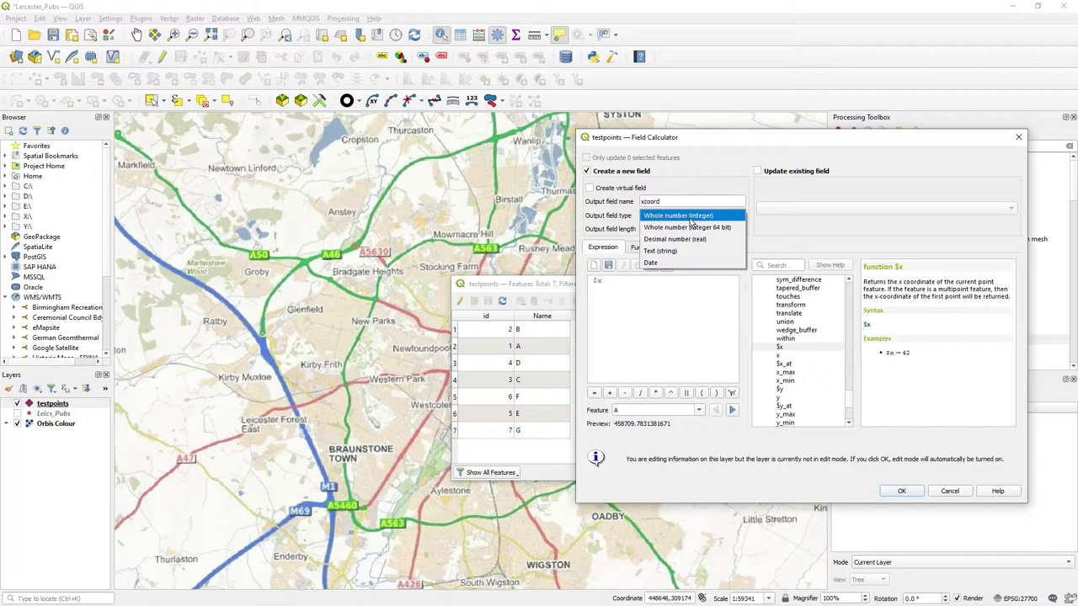
pyautogui.click(690, 217)
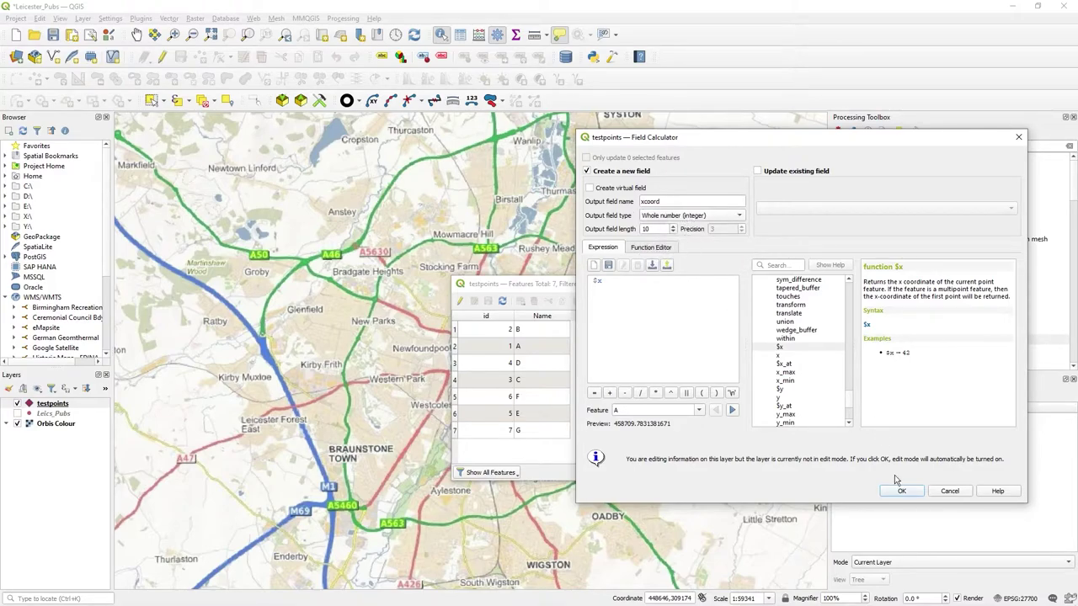
pyautogui.click(909, 496)
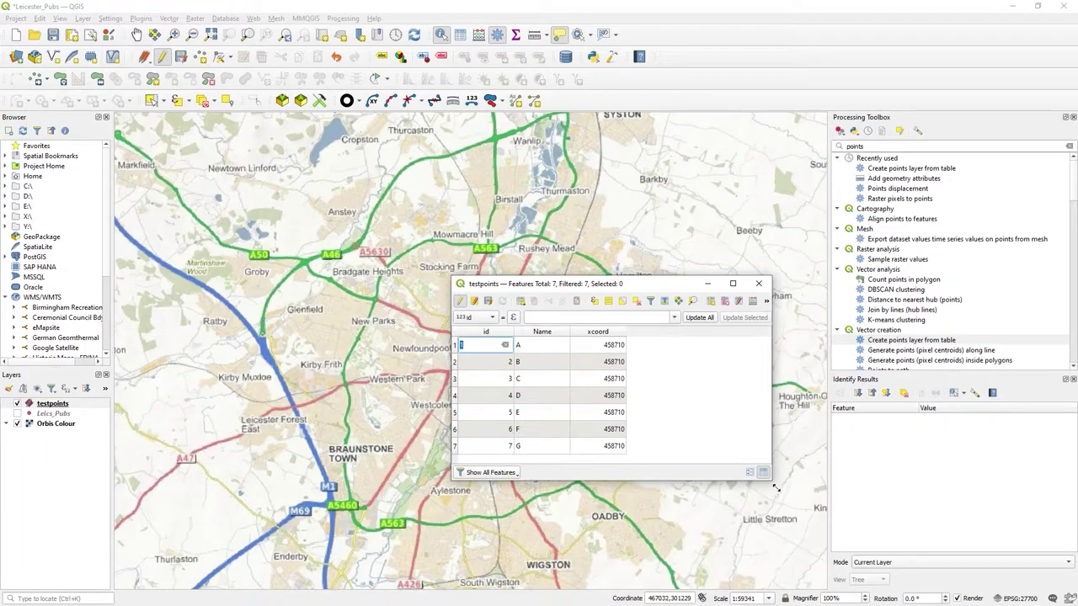
pyautogui.moveTo(778, 487); pyautogui.dragTo(835, 503)
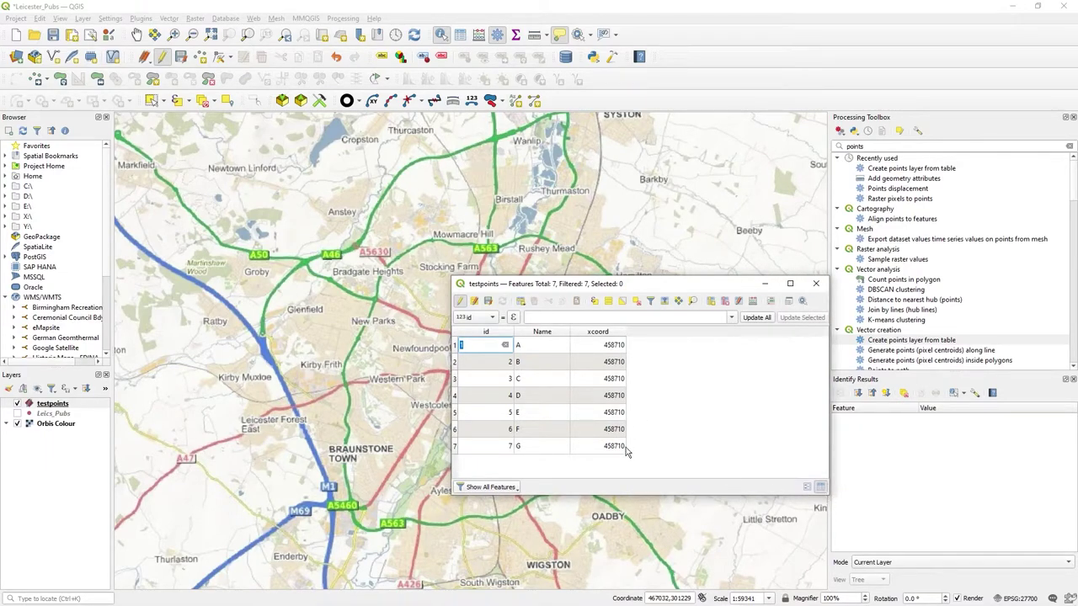
pyautogui.moveTo(603, 288); pyautogui.dragTo(689, 272)
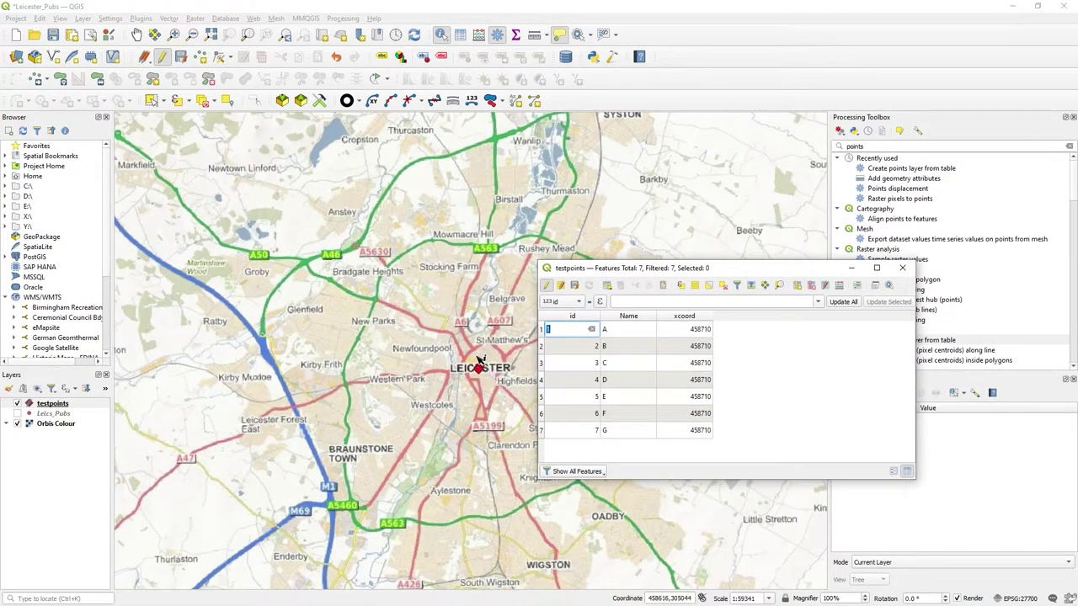
pyautogui.moveTo(746, 272); pyautogui.dragTo(684, 279)
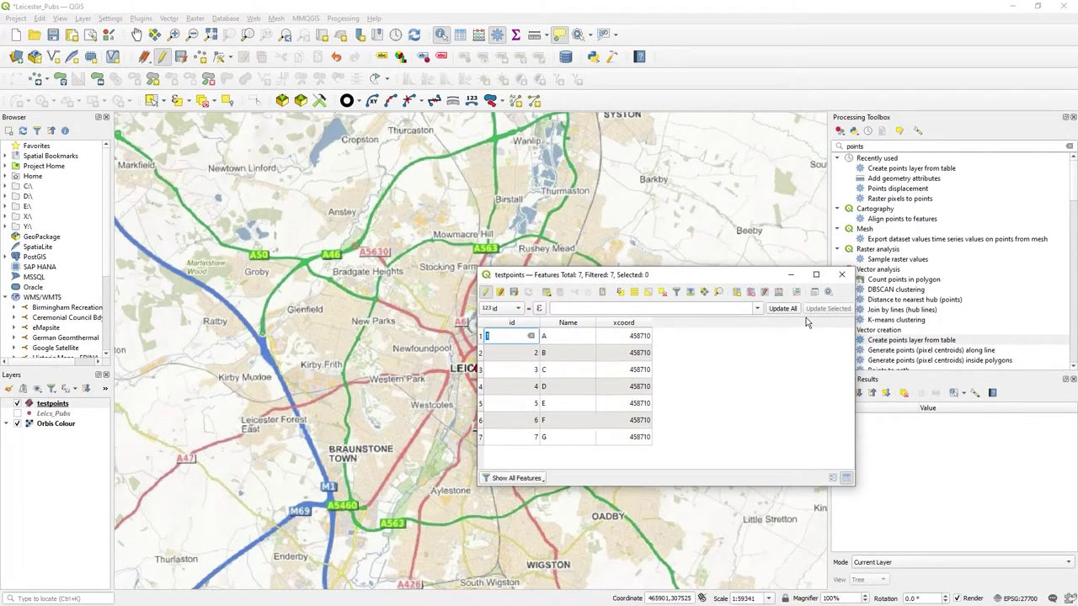
# Step: Add whole-number field ycoord computed with $y via the Field Calculator
pyautogui.click(777, 293)
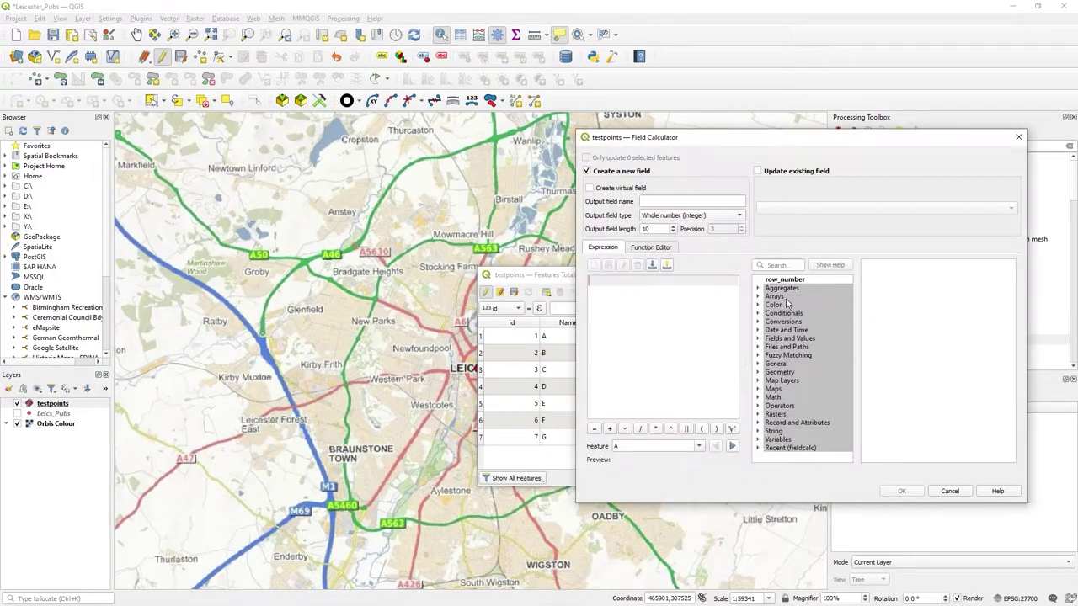
pyautogui.click(642, 200)
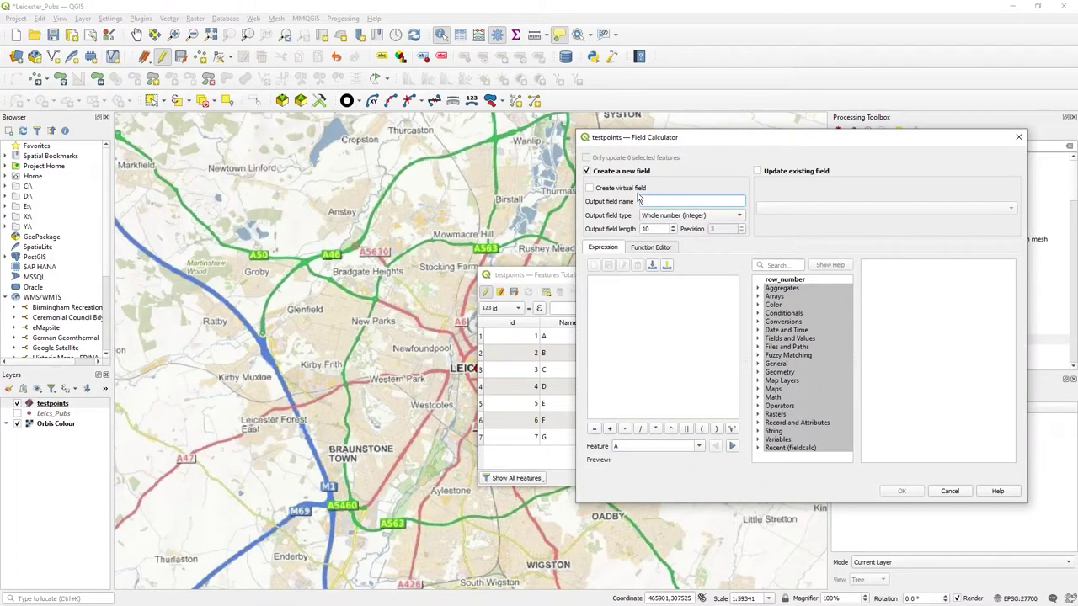
pyautogui.write('ycoord')
pyautogui.click(760, 373)
pyautogui.scroll(-12, 809, 374)
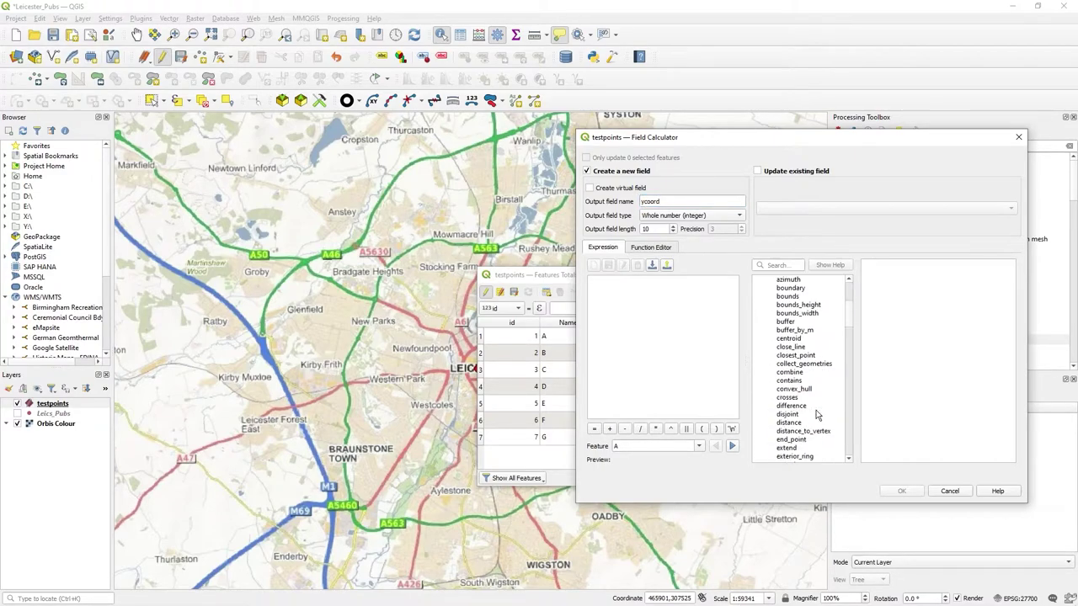
pyautogui.scroll(-5, 819, 375)
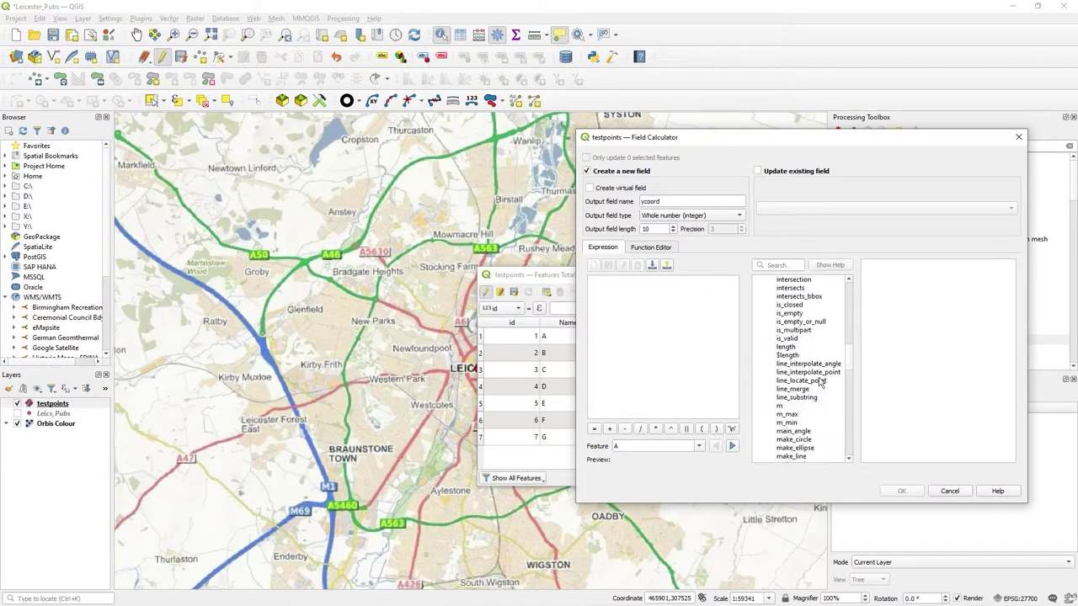
pyautogui.scroll(-15, 813, 362)
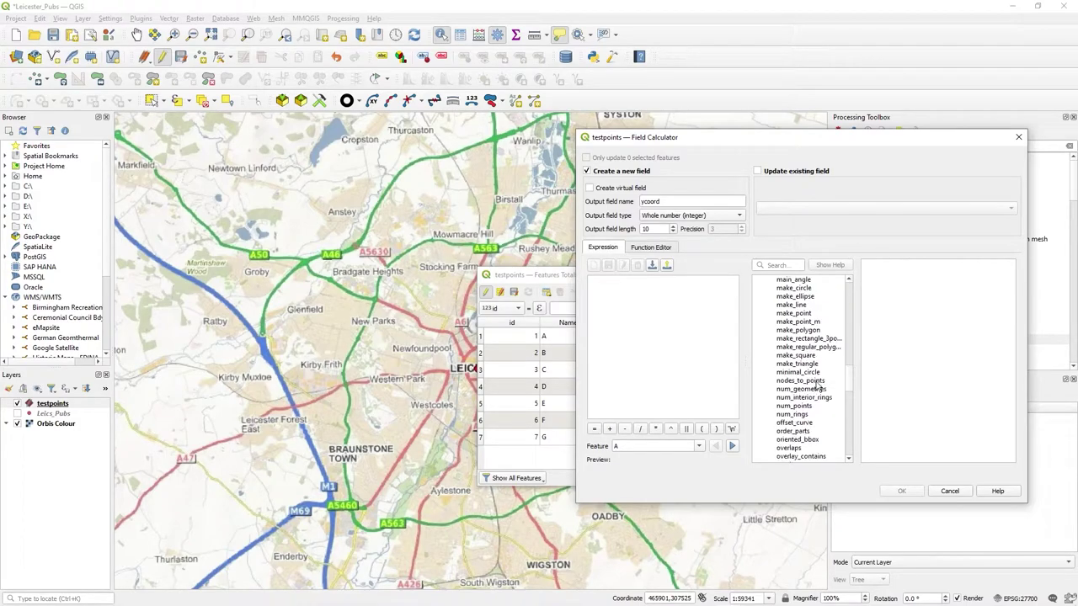
pyautogui.scroll(-3, 804, 409)
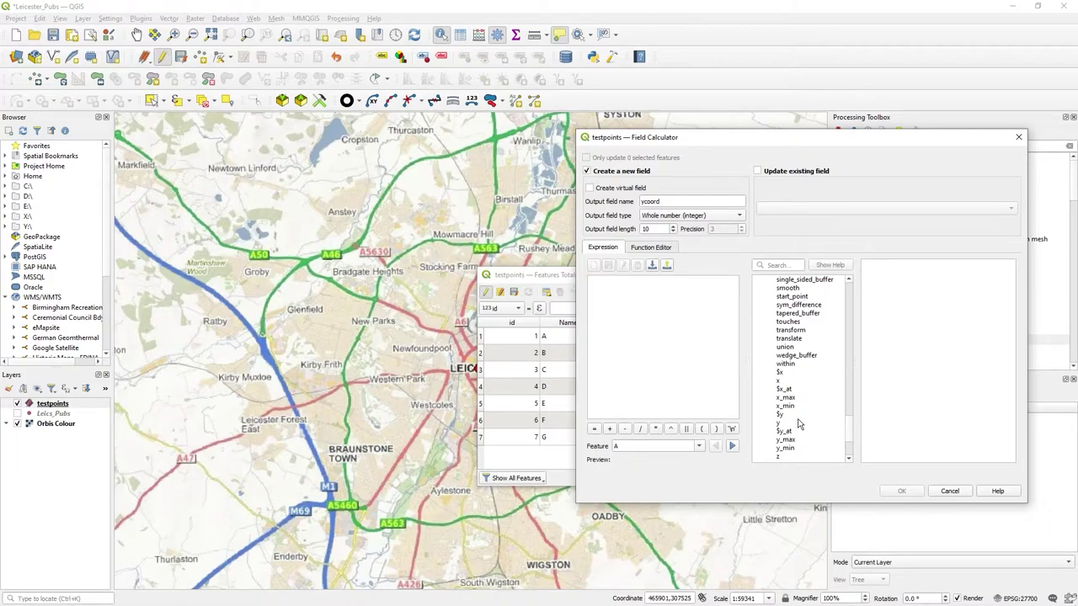
pyautogui.doubleClick(799, 416)
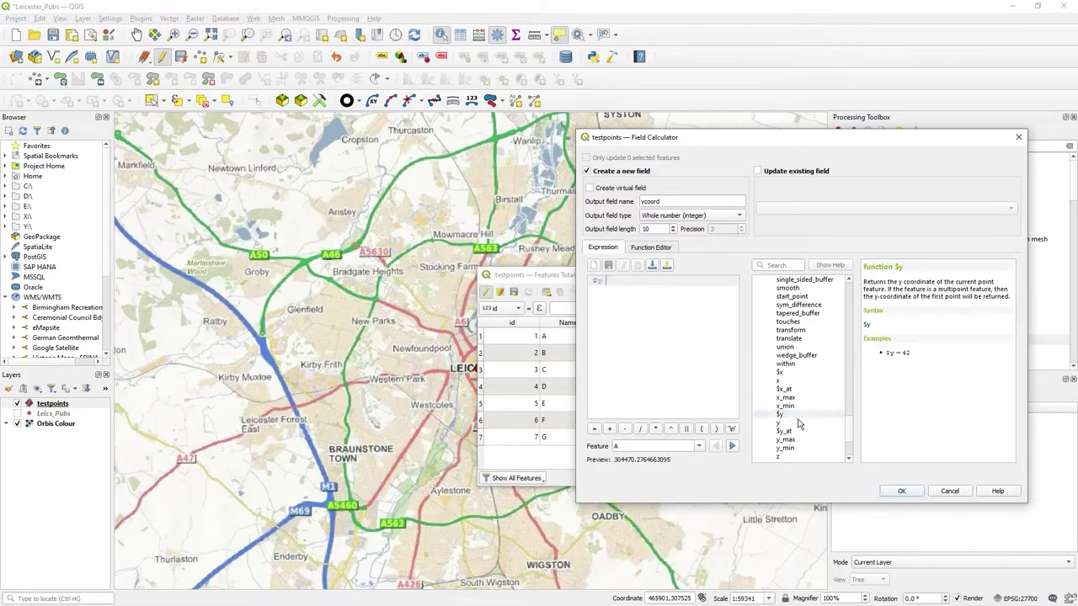
pyautogui.click(915, 494)
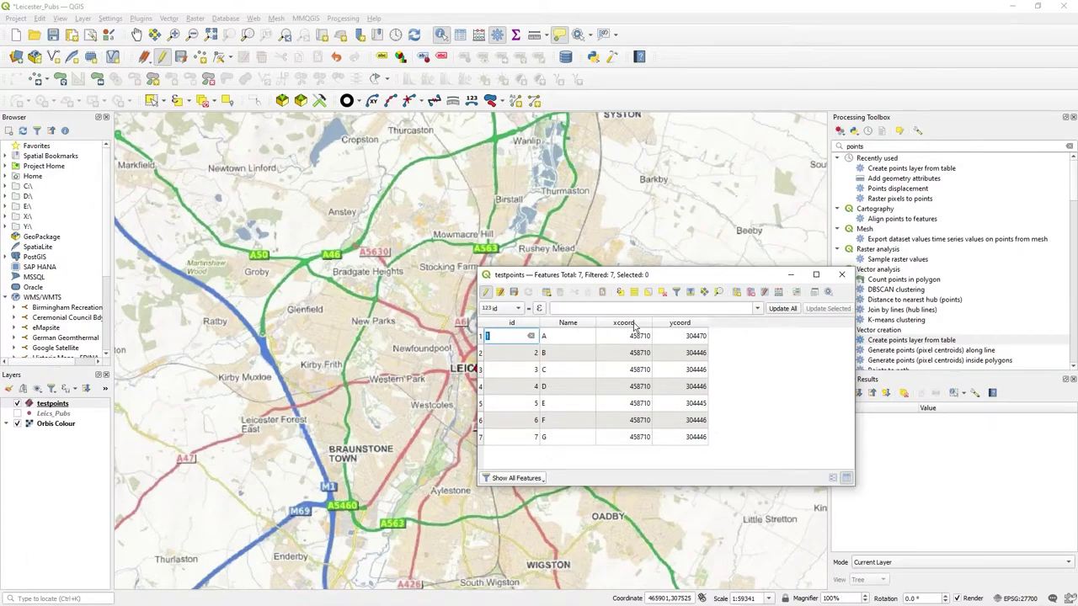
# Step: Save the testpoints edits holding the new xcoord and ycoord values
pyautogui.moveTo(638, 281); pyautogui.dragTo(684, 268)
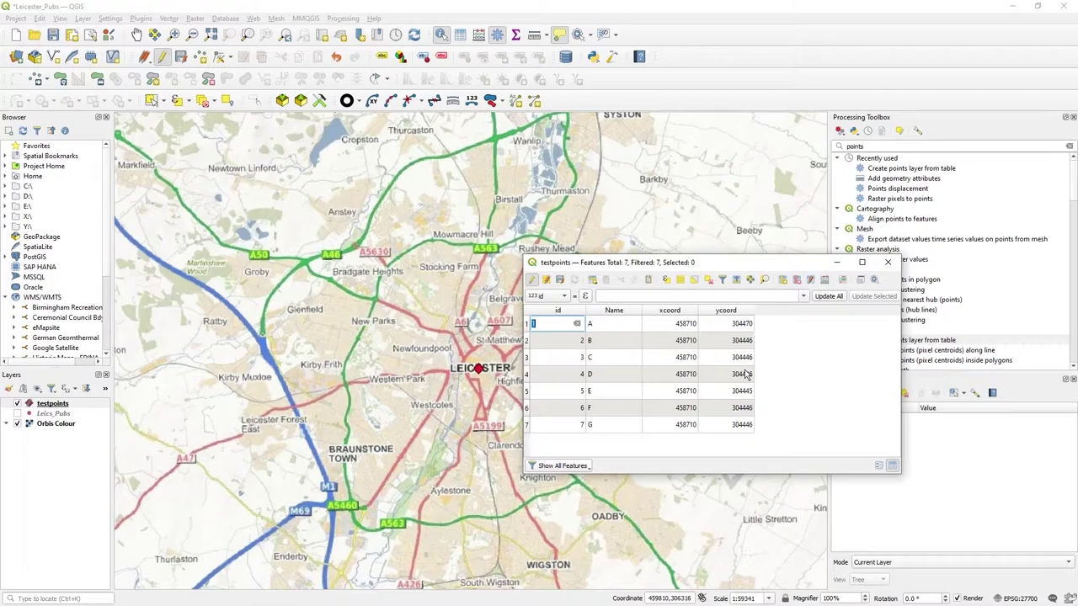
pyautogui.click(561, 281)
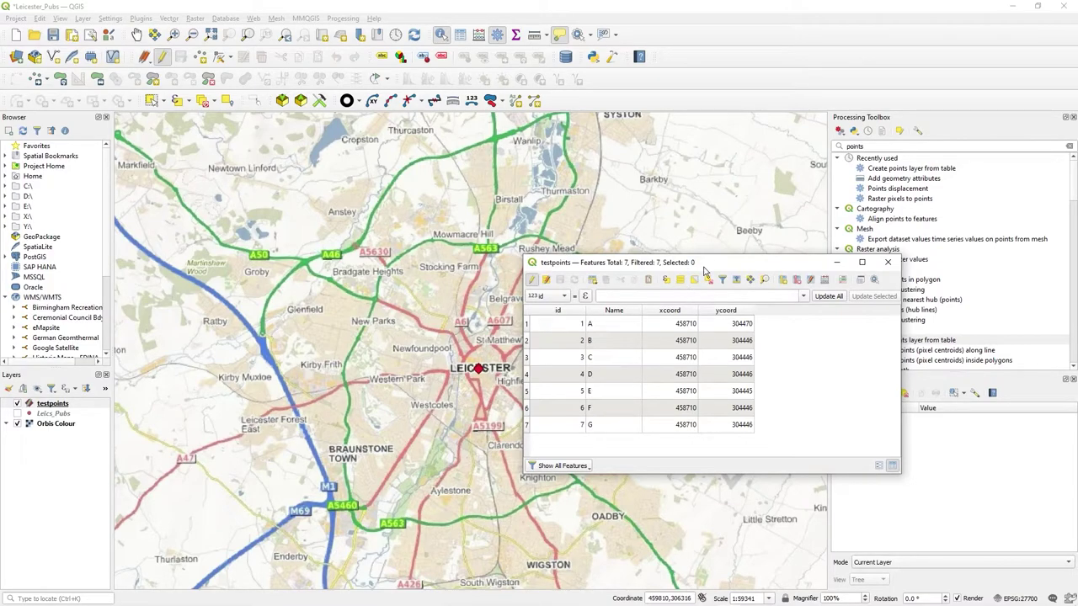
pyautogui.moveTo(704, 267); pyautogui.dragTo(748, 233)
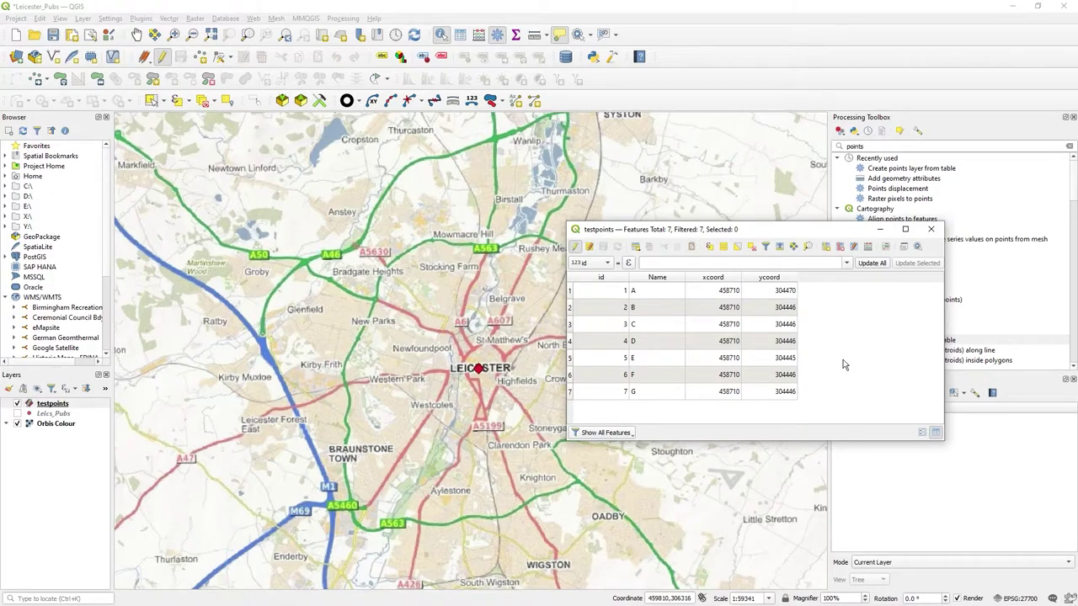
# Step: Reopen the Field Calculator and set up a new output field named xcoordrnd
pyautogui.click(869, 252)
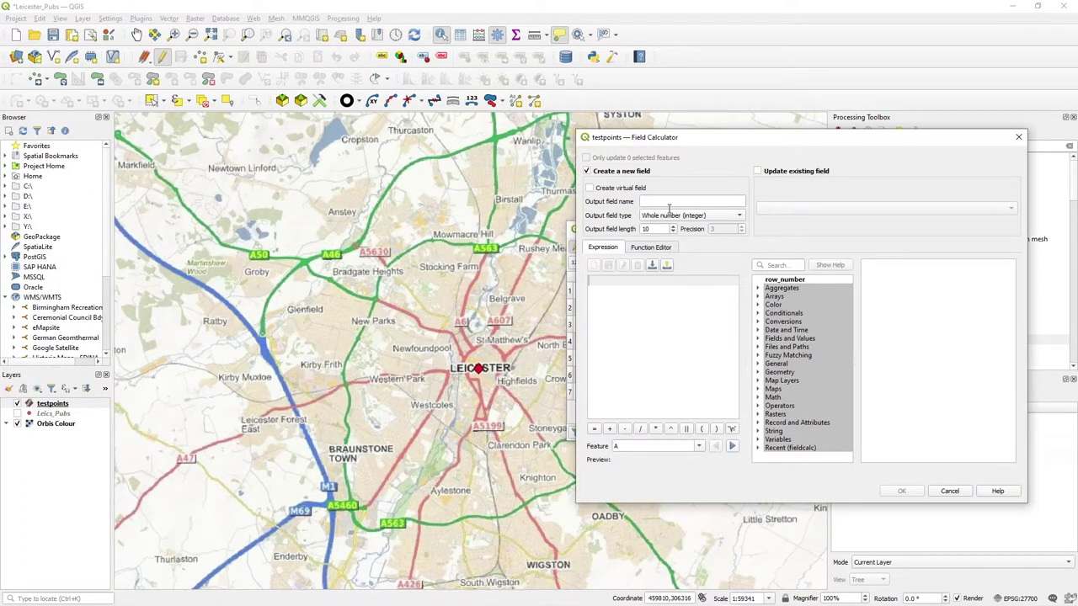
pyautogui.click(669, 203)
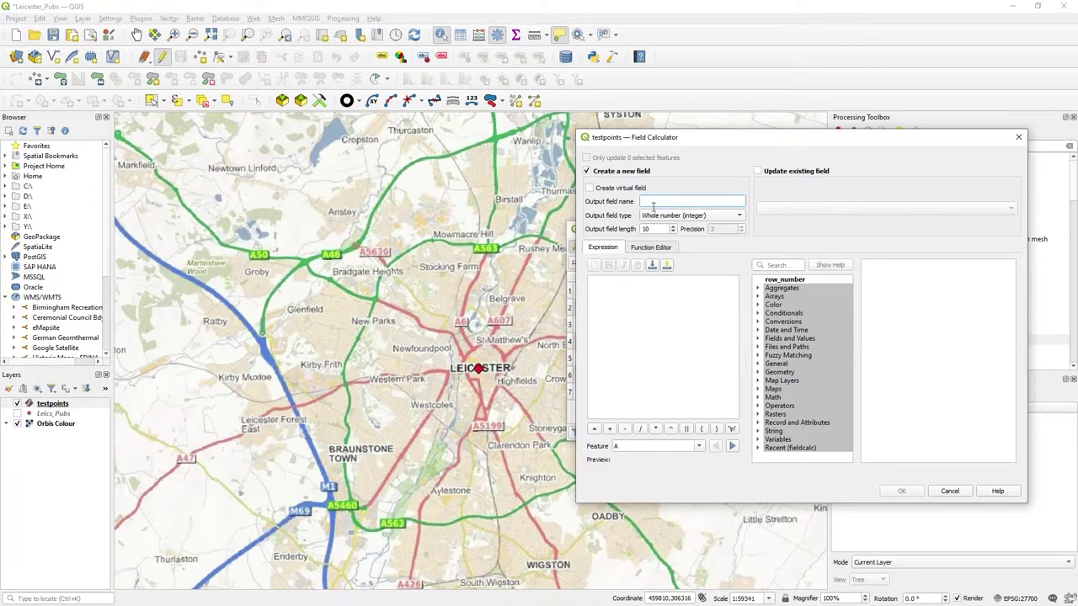
pyautogui.moveTo(742, 137); pyautogui.dragTo(249, 130)
pyautogui.click(297, 169)
pyautogui.click(384, 203)
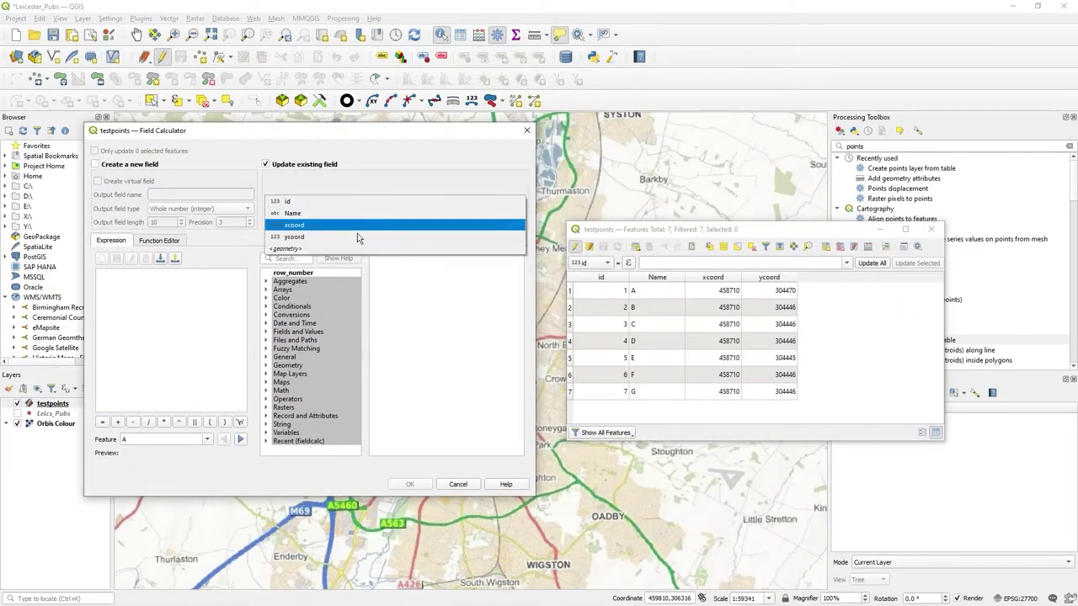
pyautogui.click(297, 169)
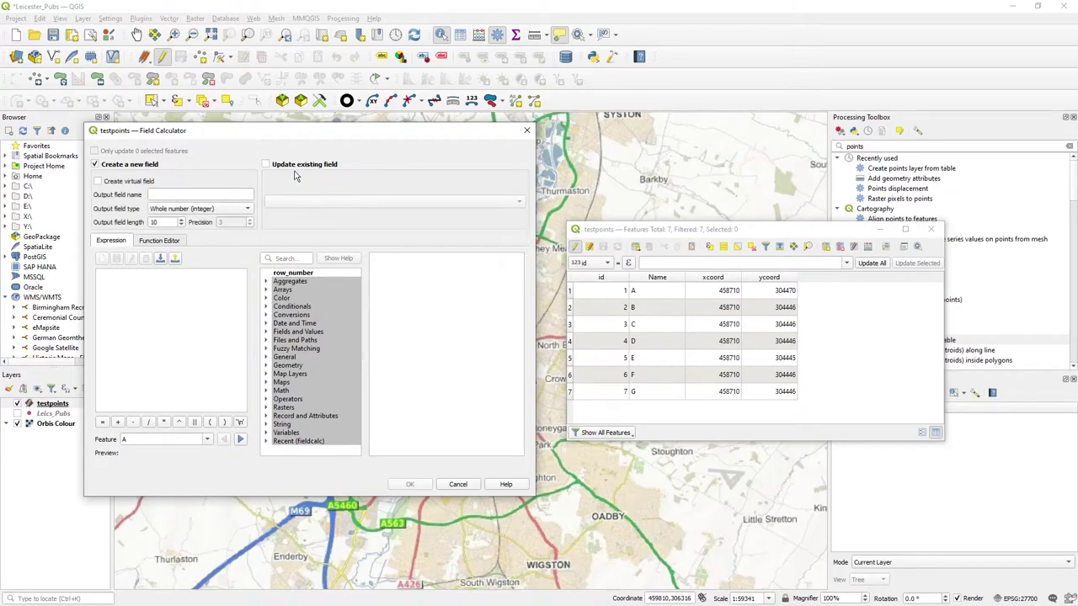
pyautogui.moveTo(354, 135); pyautogui.dragTo(410, 145)
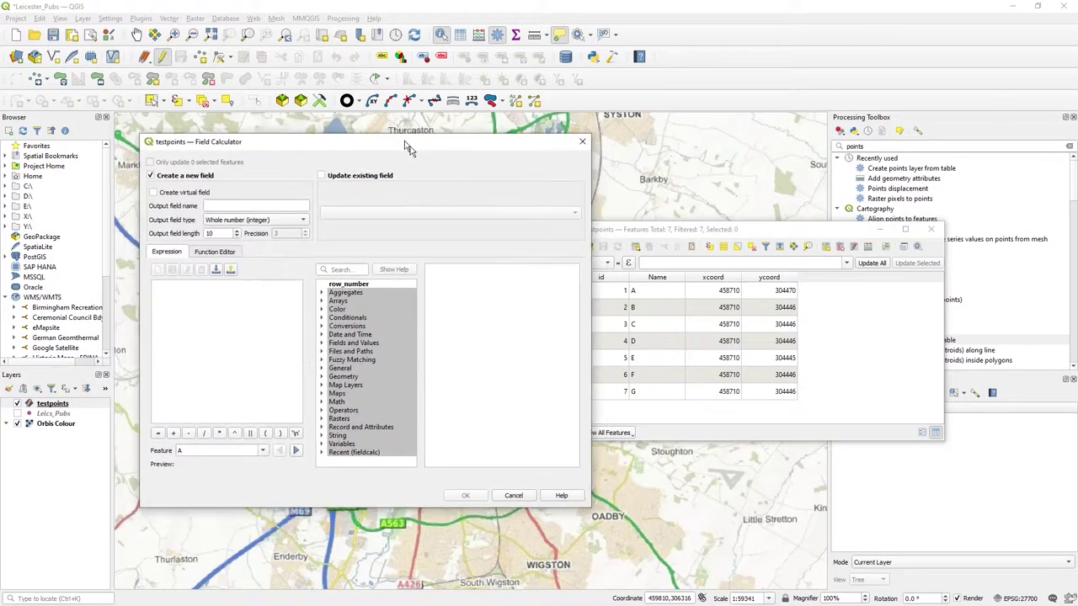
pyautogui.click(229, 206)
pyautogui.write('xcoordrnd')
# Step: Build the expression "xcoord" + rand(50,300) and create the xcoordrnd field
pyautogui.click(331, 346)
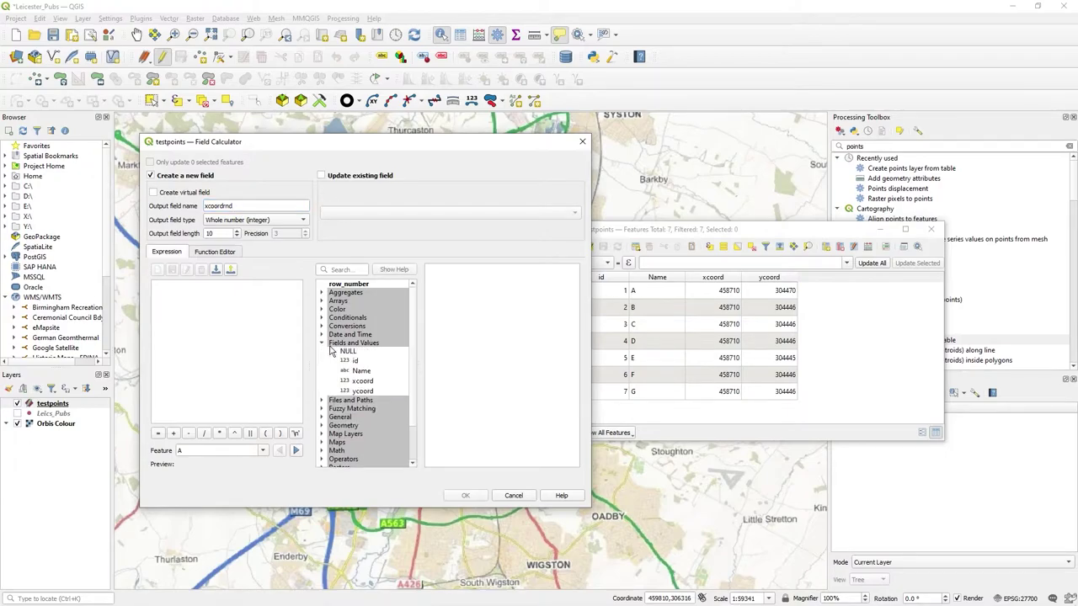
pyautogui.doubleClick(363, 381)
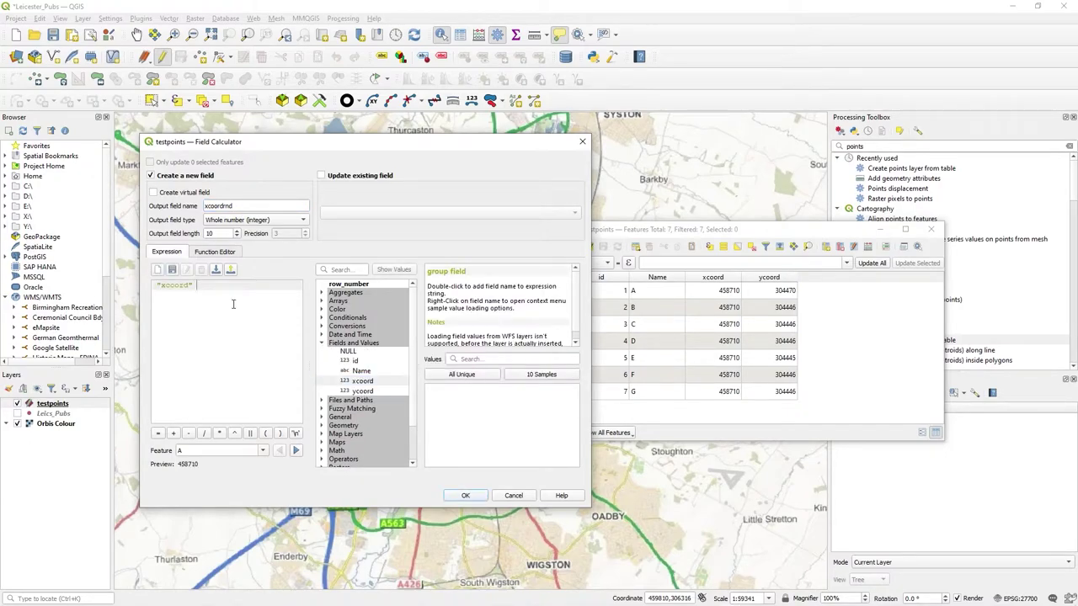
pyautogui.write('/')
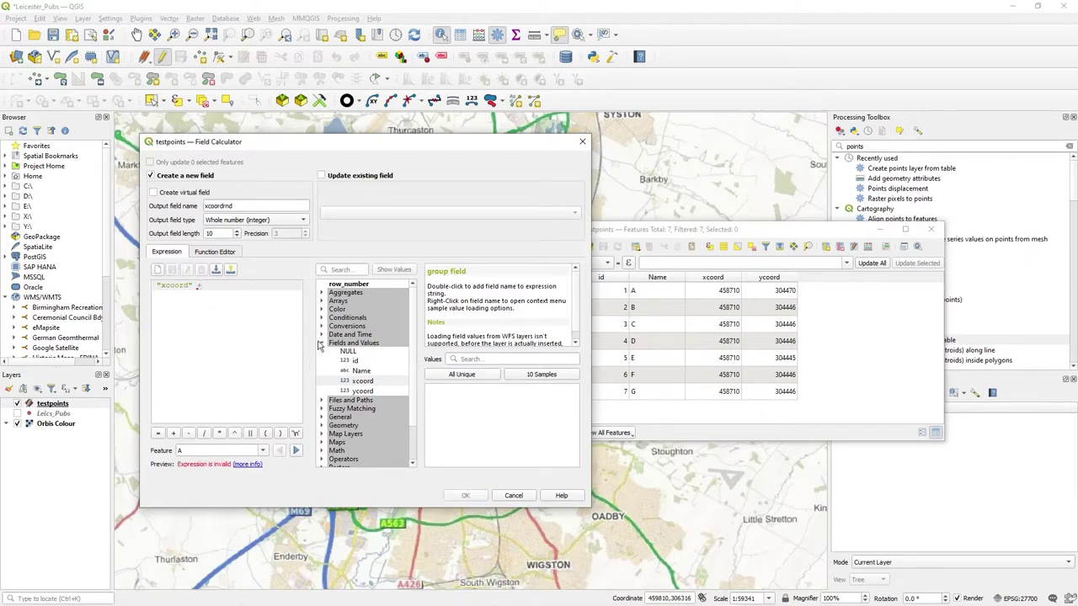
pyautogui.scroll(-2, 383, 412)
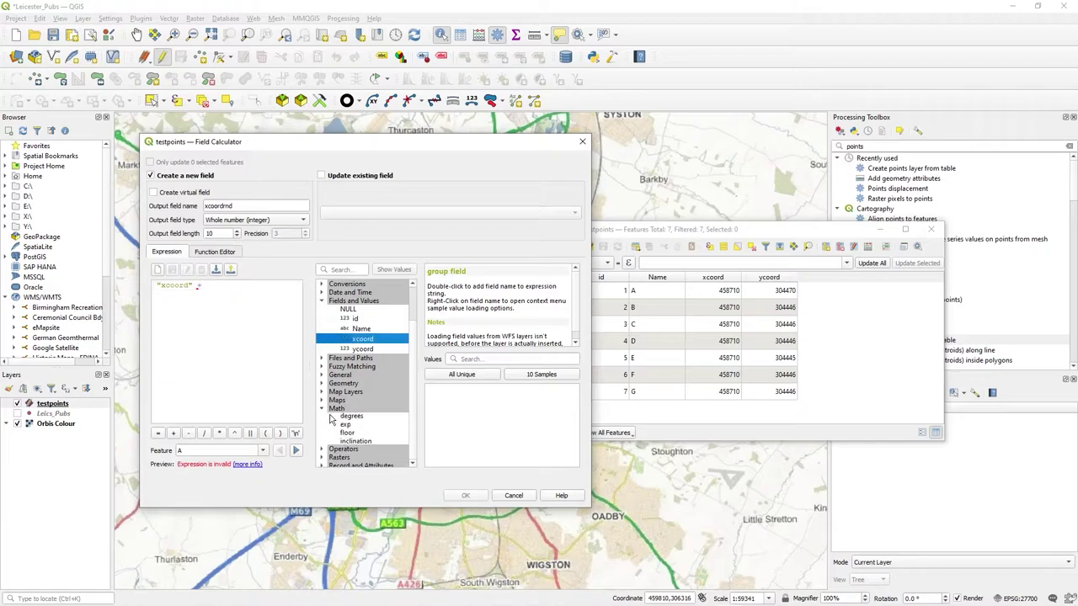
pyautogui.click(322, 409)
pyautogui.scroll(-3, 364, 421)
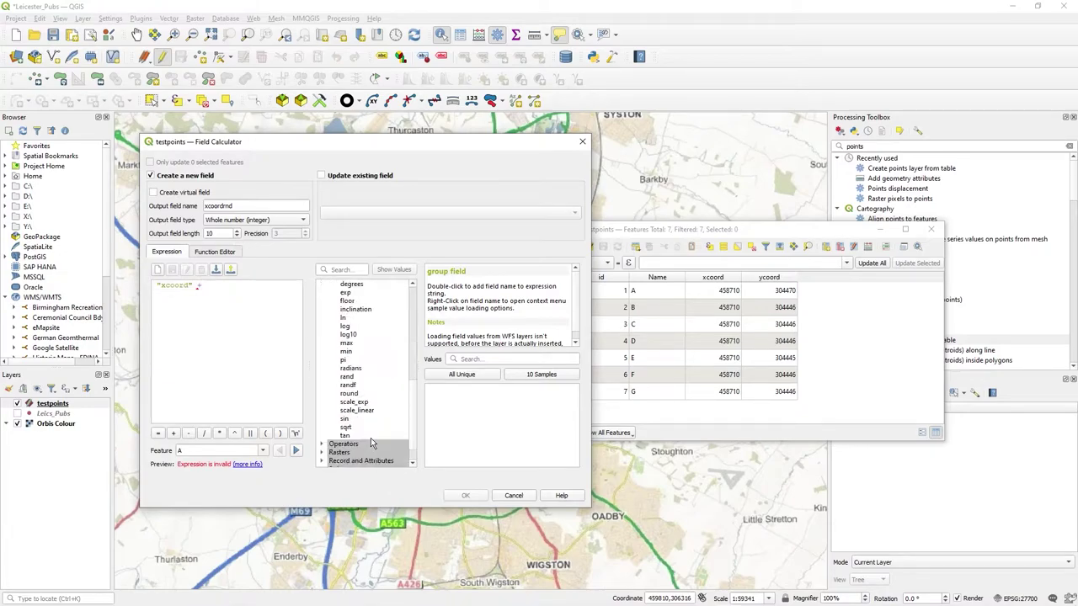
pyautogui.doubleClick(347, 376)
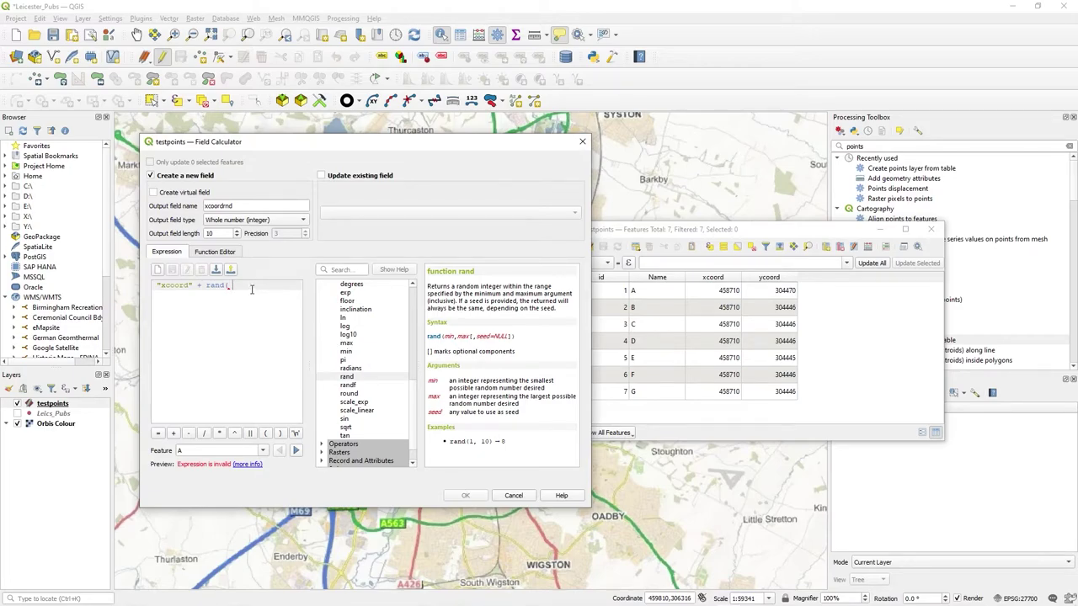
pyautogui.moveTo(241, 300)
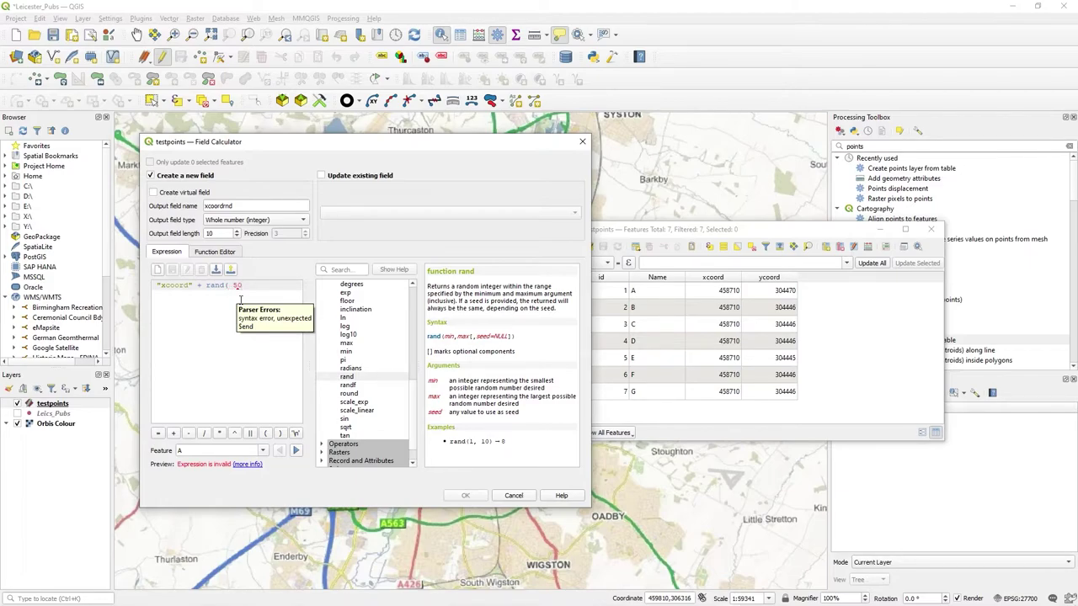
pyautogui.write('50,30')
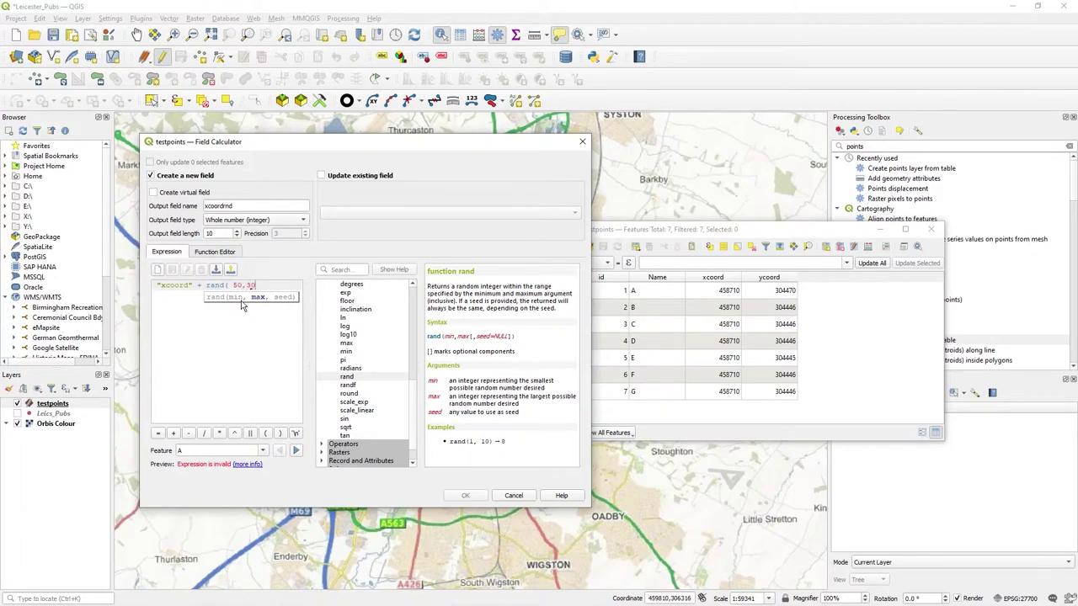
pyautogui.write('0)')
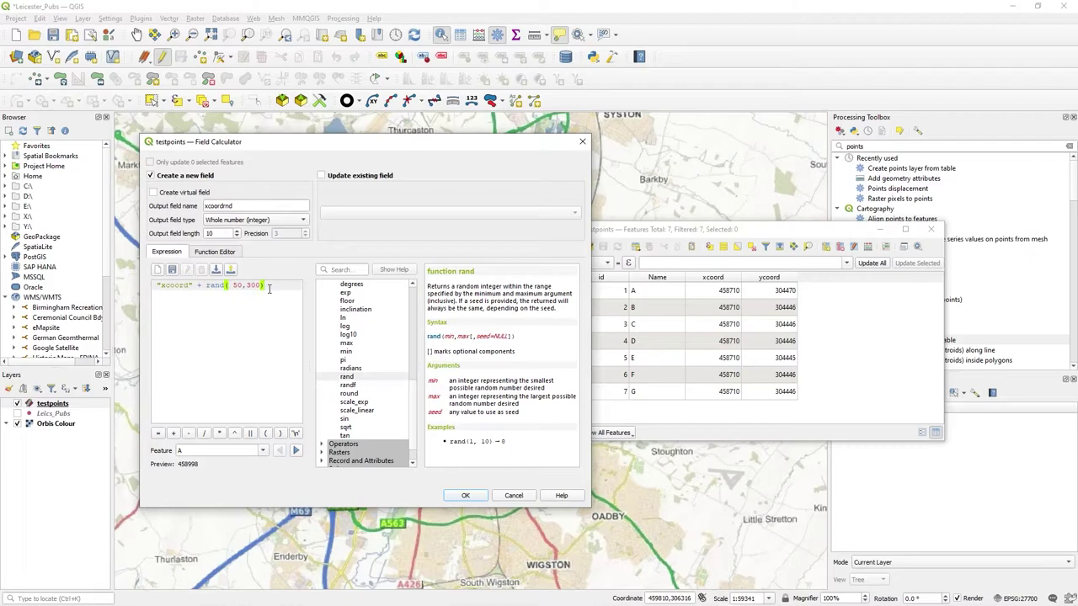
pyautogui.click(466, 497)
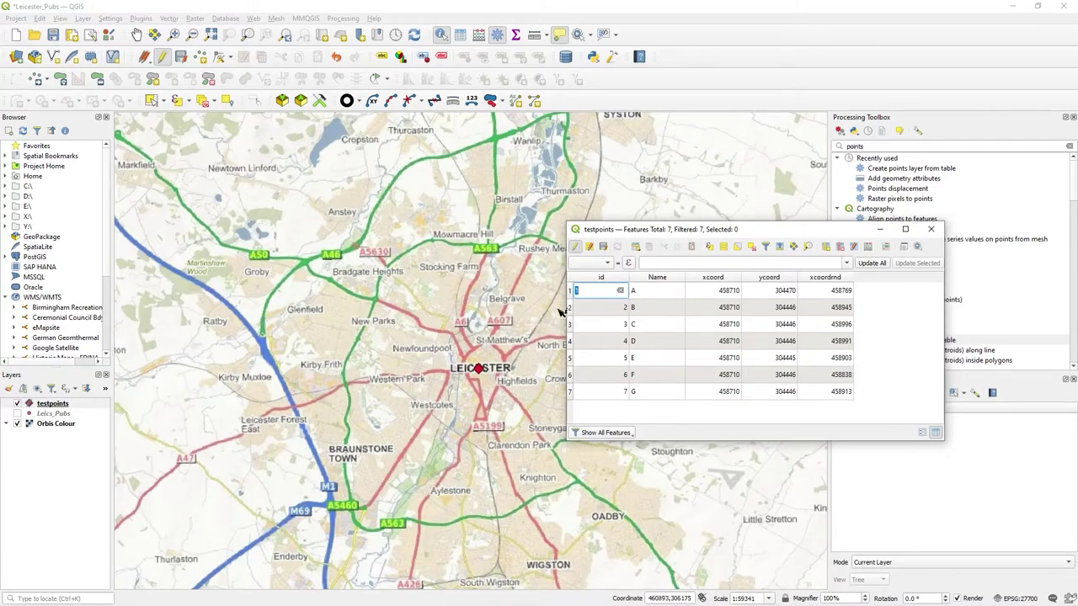
# Step: Create the ycoordrnd field in the Field Calculator using "ycoord" + rand(100,500)
pyautogui.click(868, 246)
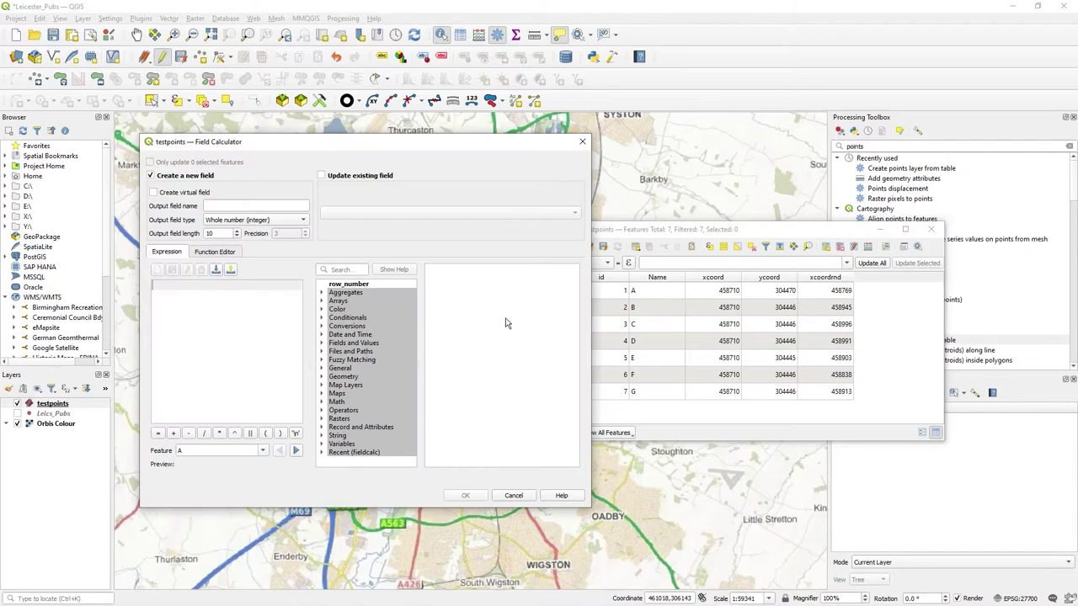
pyautogui.click(237, 207)
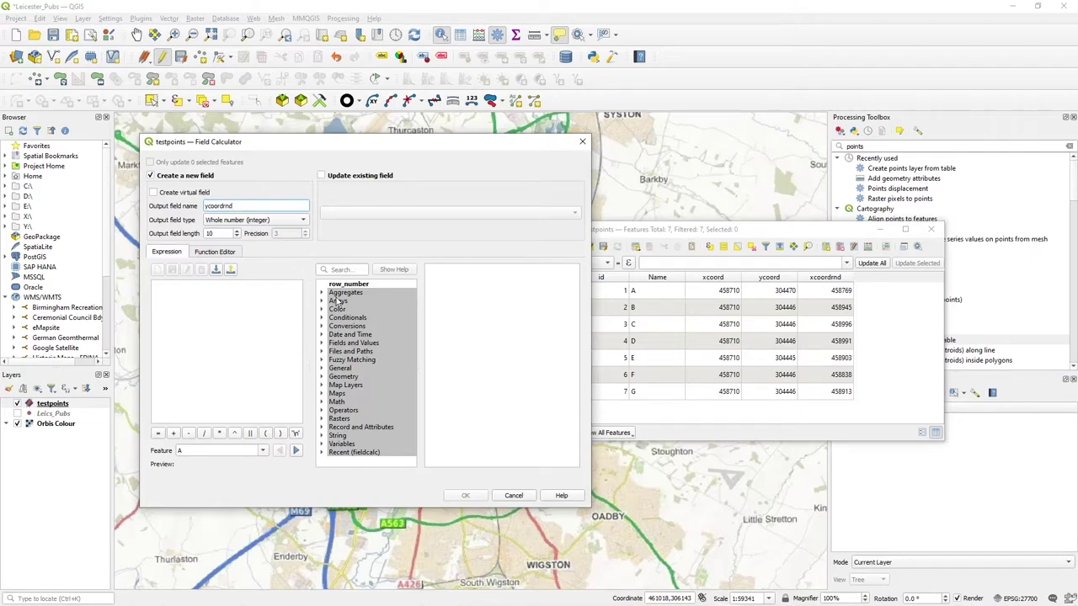
pyautogui.click(322, 343)
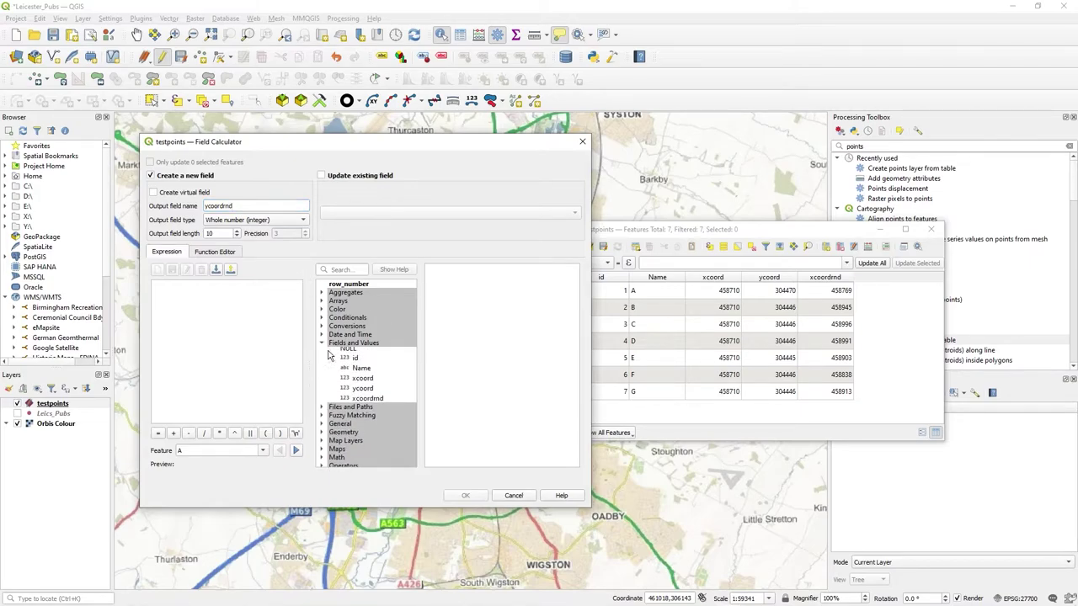
pyautogui.doubleClick(360, 391)
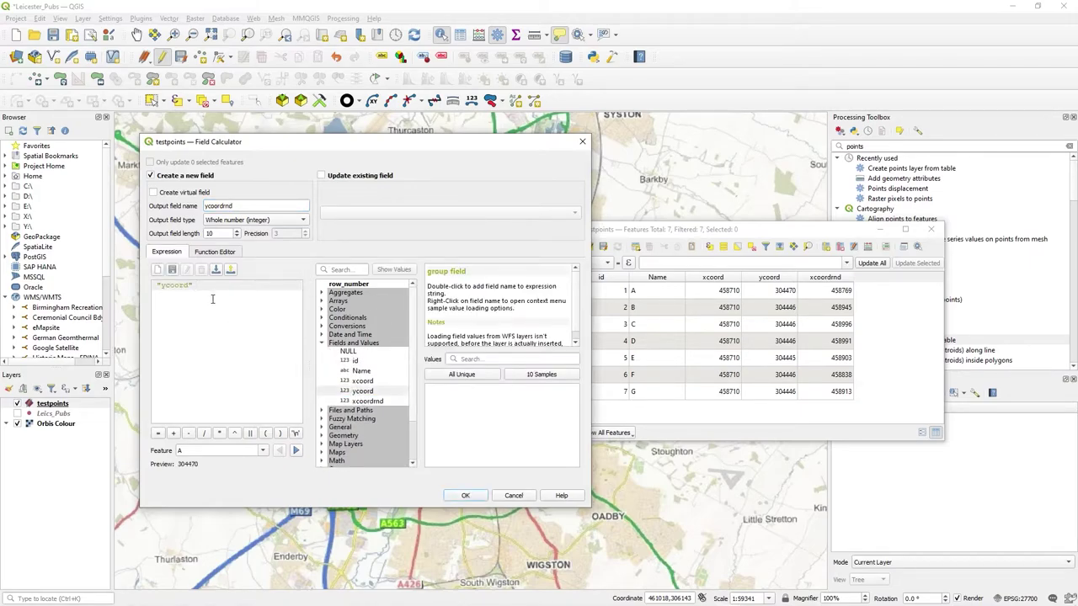
pyautogui.write('/')
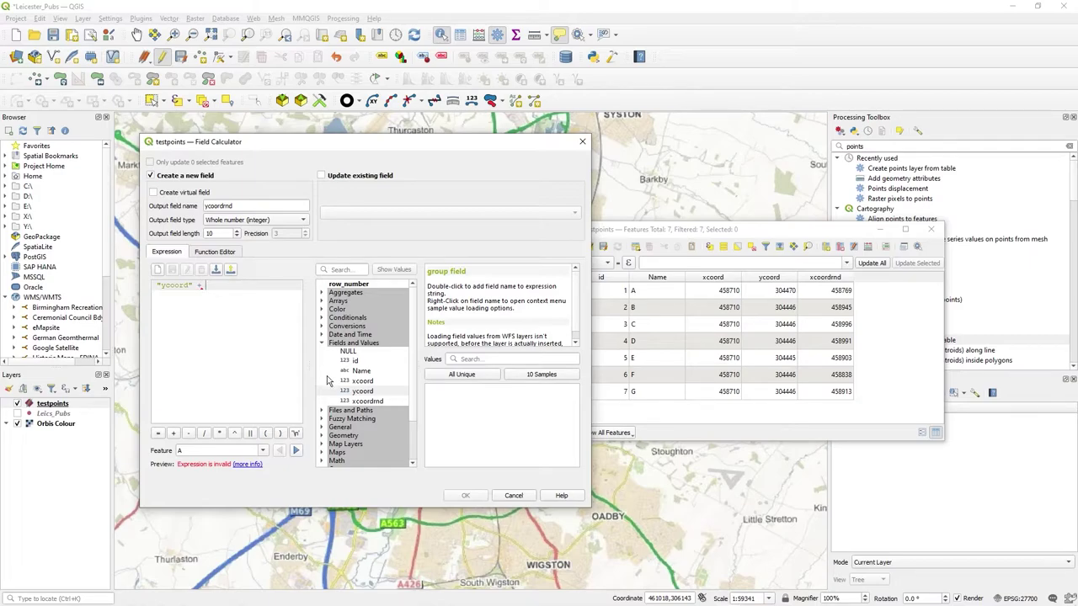
pyautogui.scroll(-1, 353, 439)
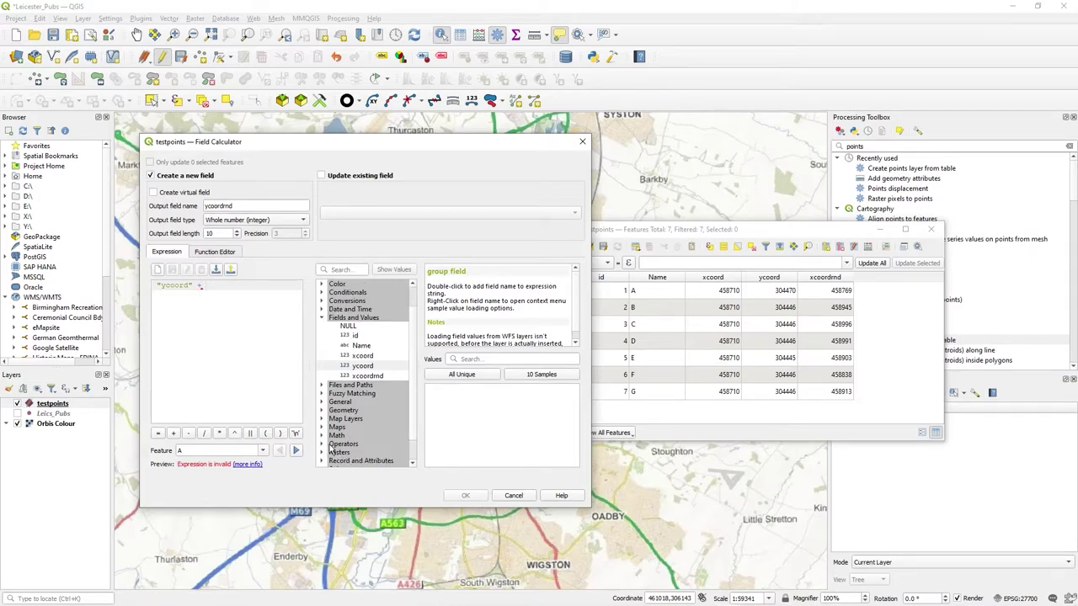
pyautogui.click(321, 436)
pyautogui.scroll(-10, 367, 421)
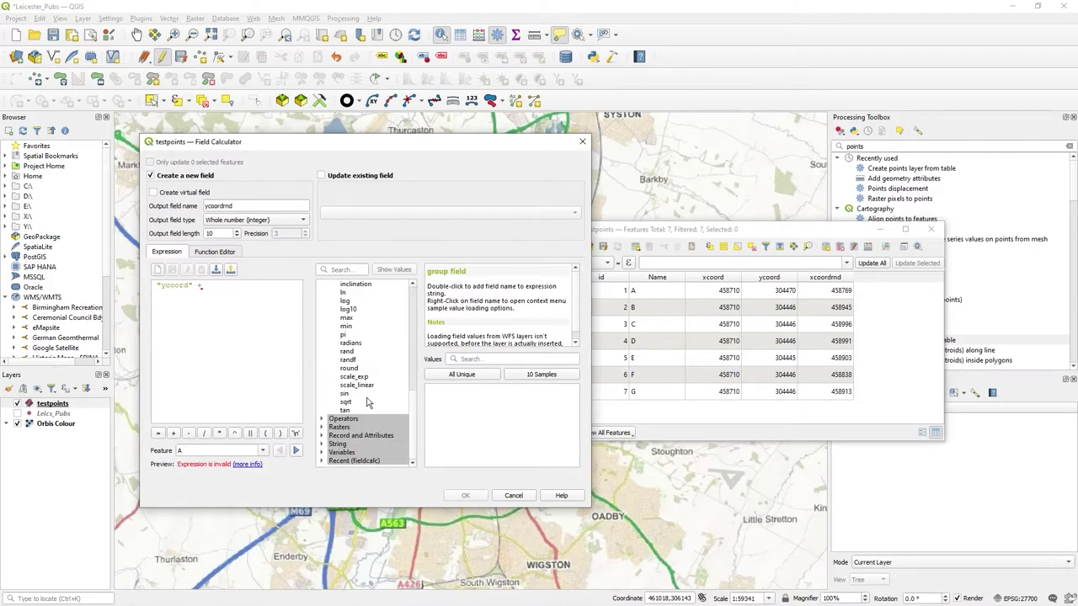
pyautogui.doubleClick(352, 352)
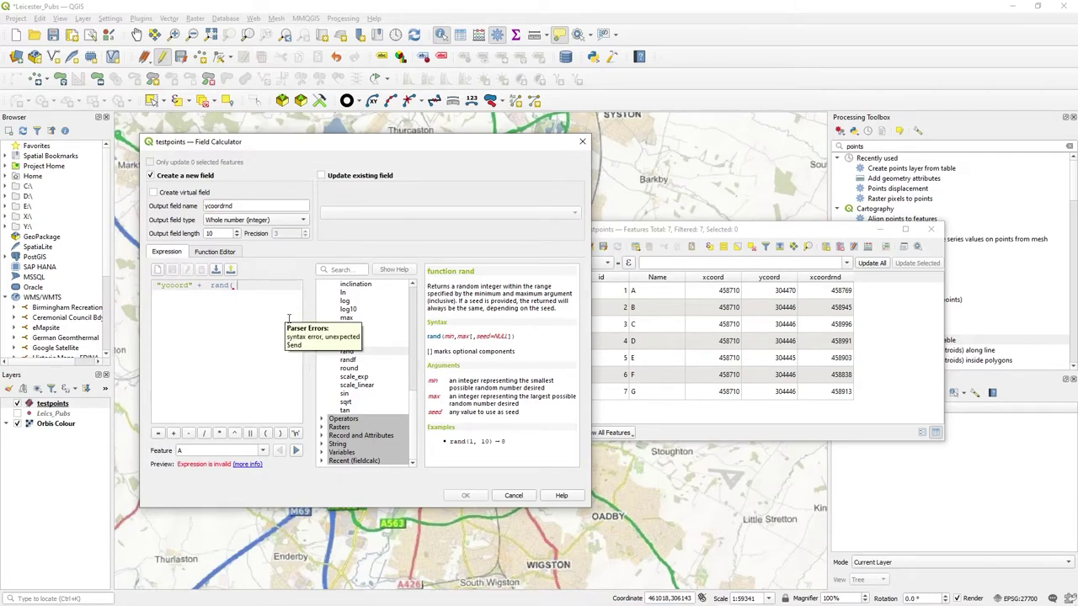
pyautogui.write('100,')
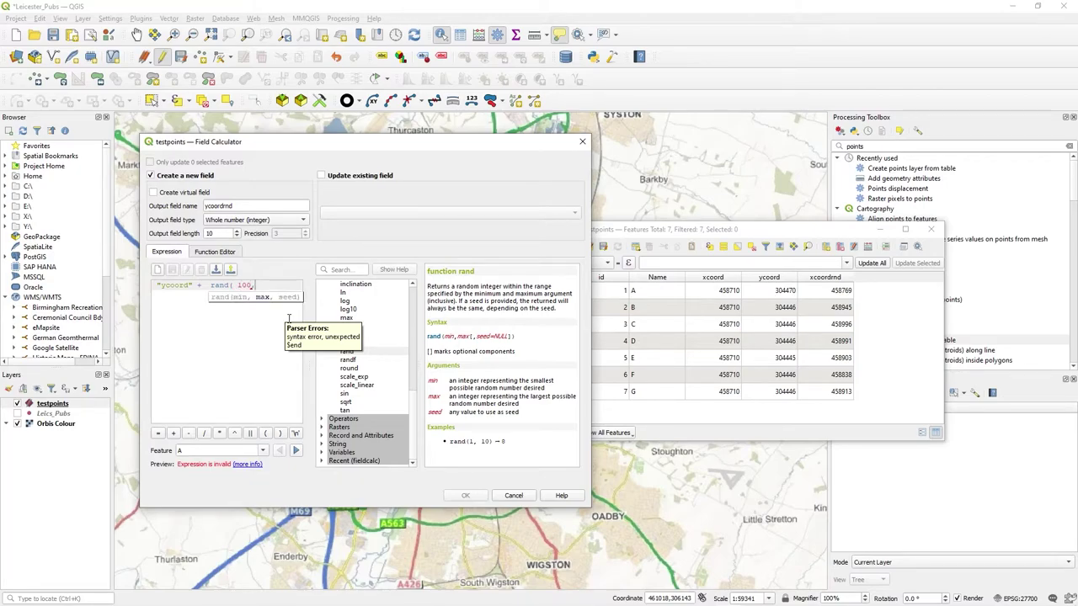
pyautogui.write('500)')
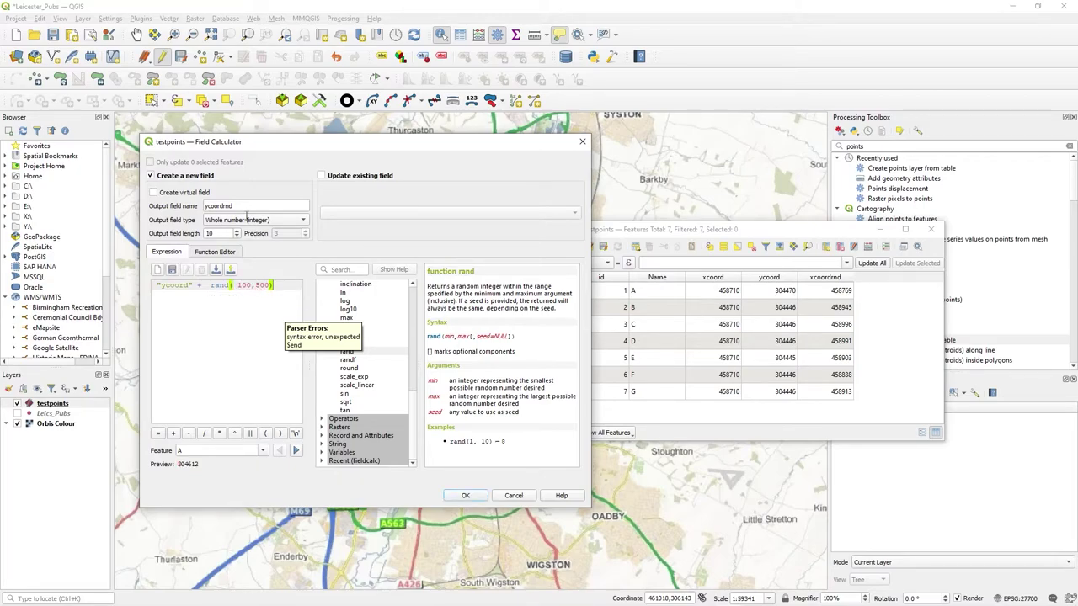
pyautogui.click(466, 497)
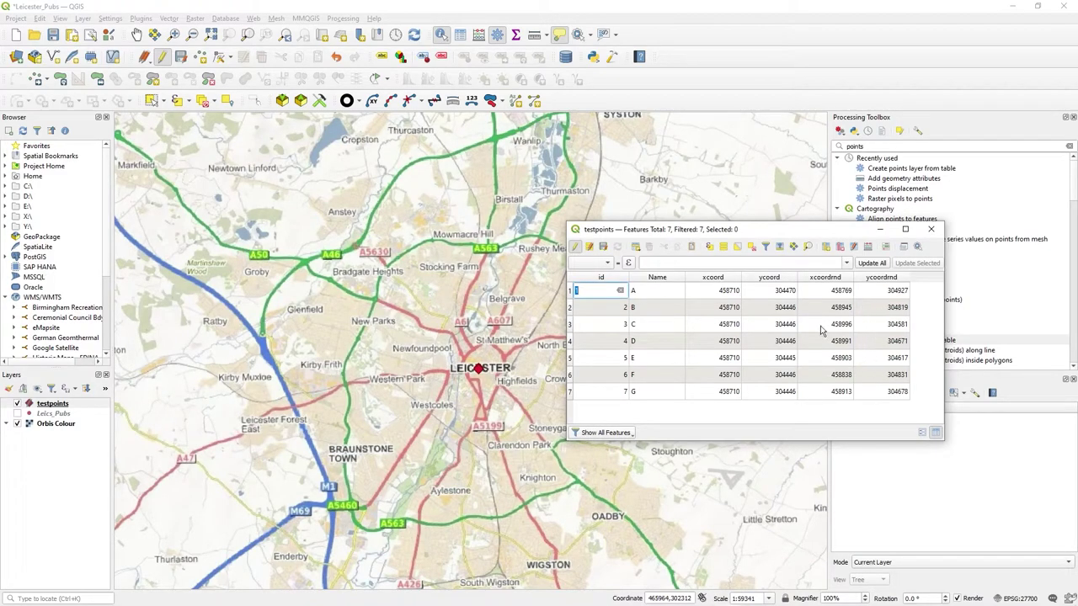
# Step: Sort the table by ycoord descending, save the testpoints edits, and move the table down
pyautogui.click(729, 280)
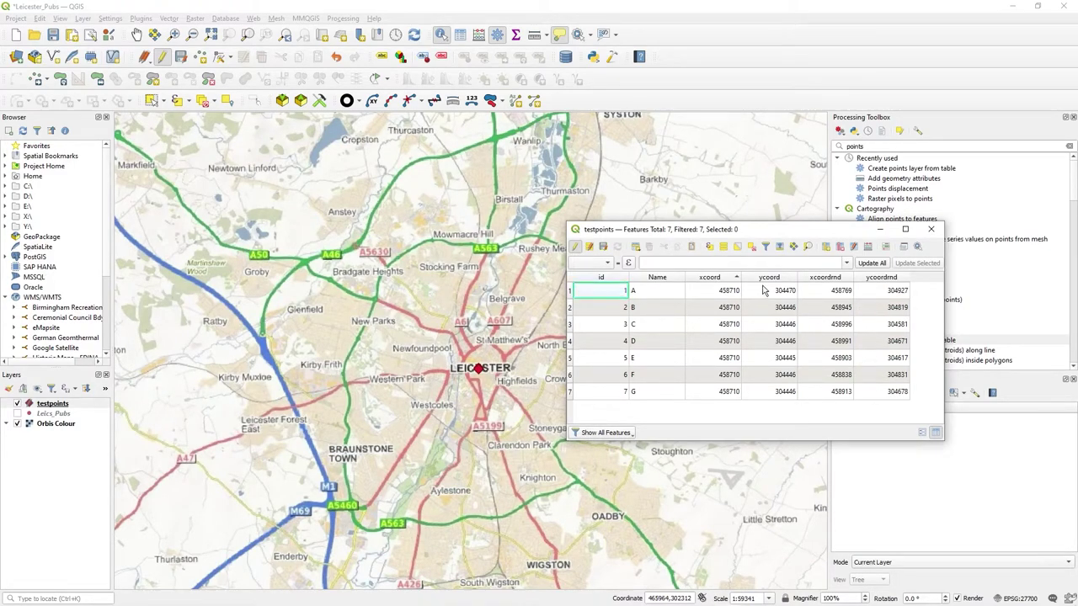
pyautogui.click(764, 280)
pyautogui.click(764, 280)
pyautogui.click(610, 251)
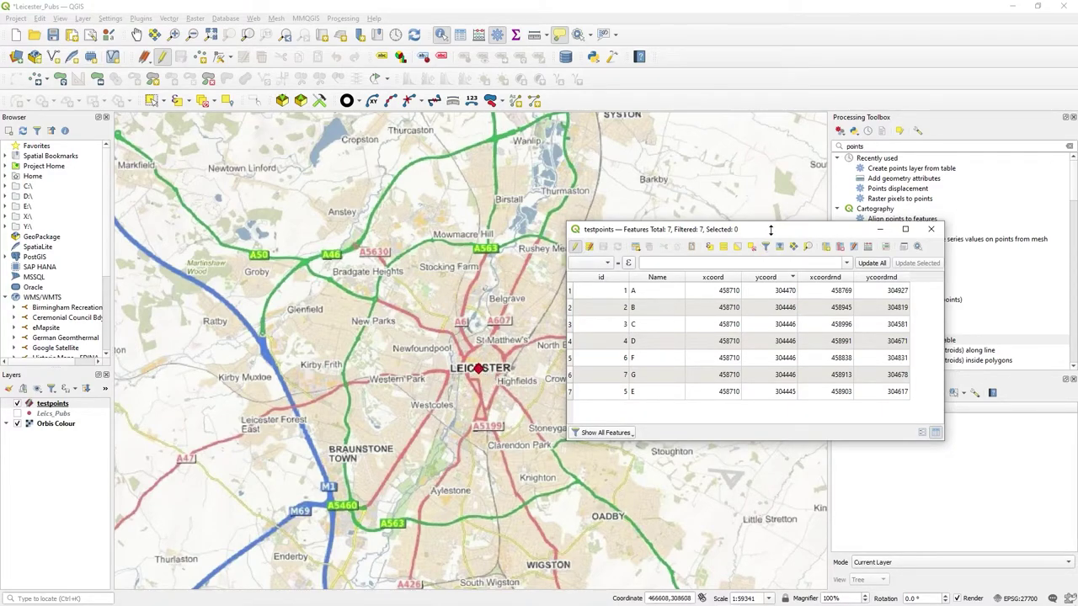
pyautogui.moveTo(775, 238); pyautogui.dragTo(0, 278)
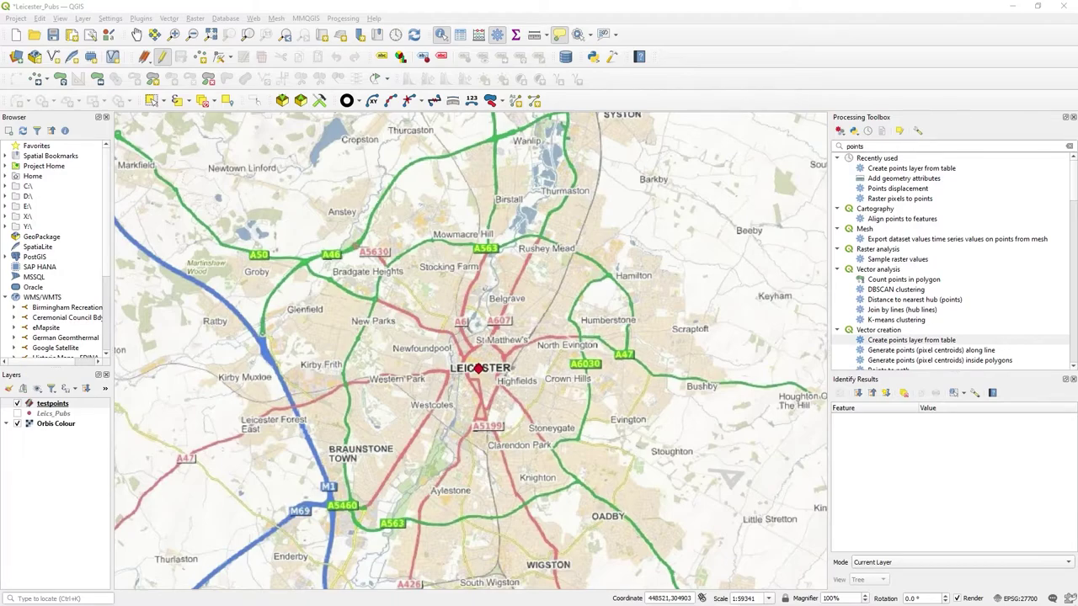
# Step: Move the attribute table off the map and find Vector creation > Create points layer from table
pyautogui.moveTo(0, 227); pyautogui.dragTo(502, 229)
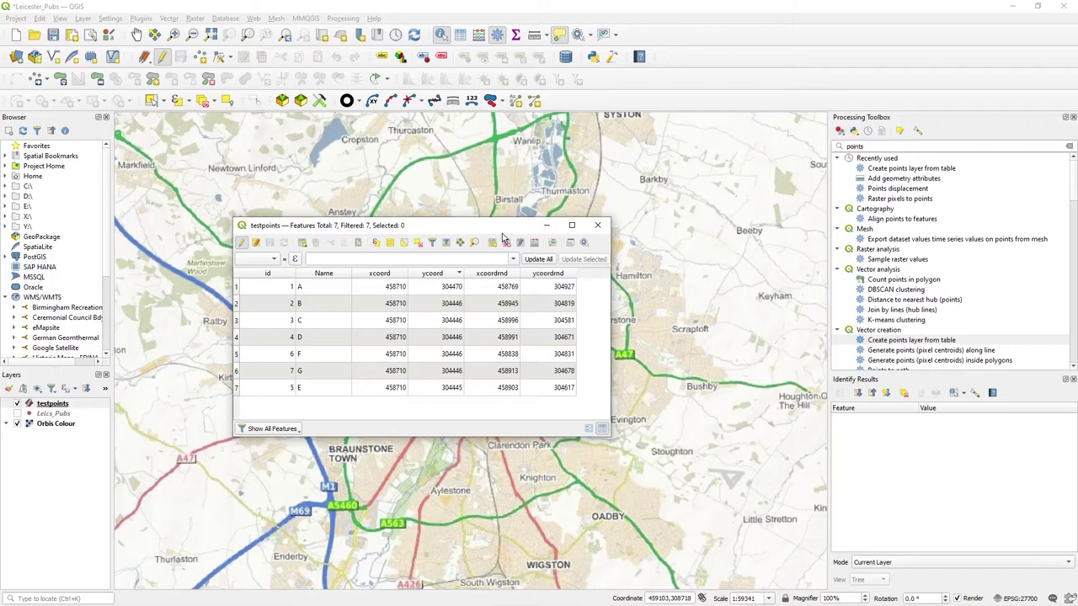
pyautogui.moveTo(502, 227); pyautogui.dragTo(0, 232)
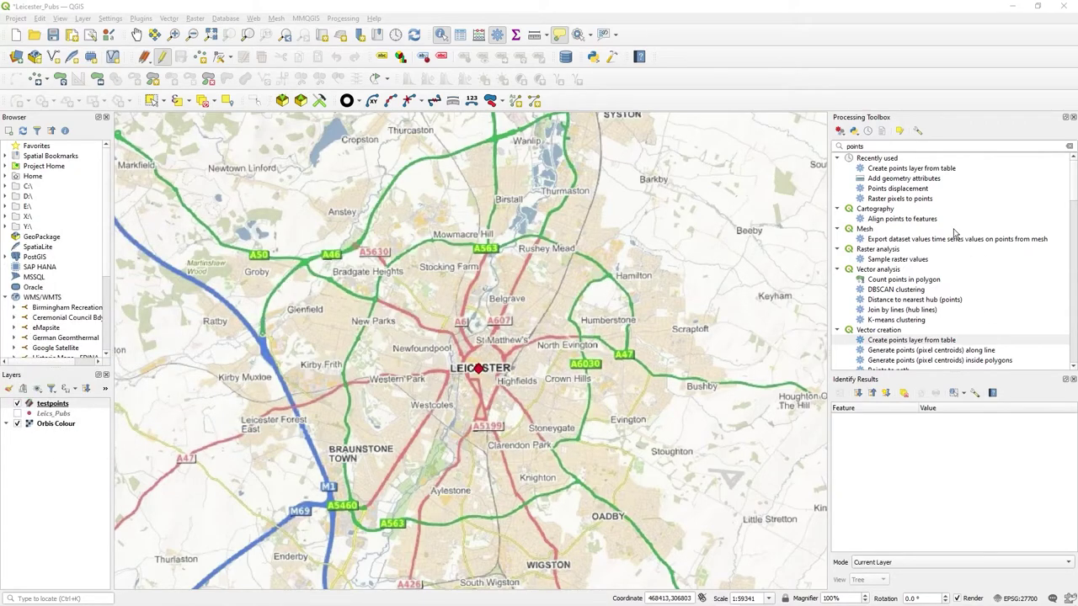
pyautogui.click(922, 171)
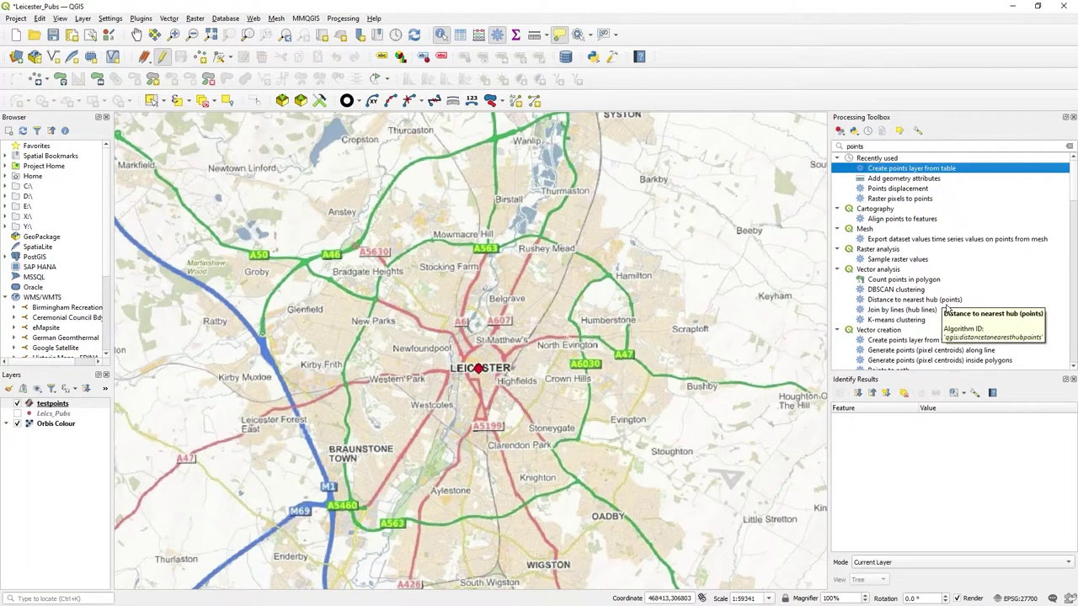
pyautogui.scroll(-3, 948, 308)
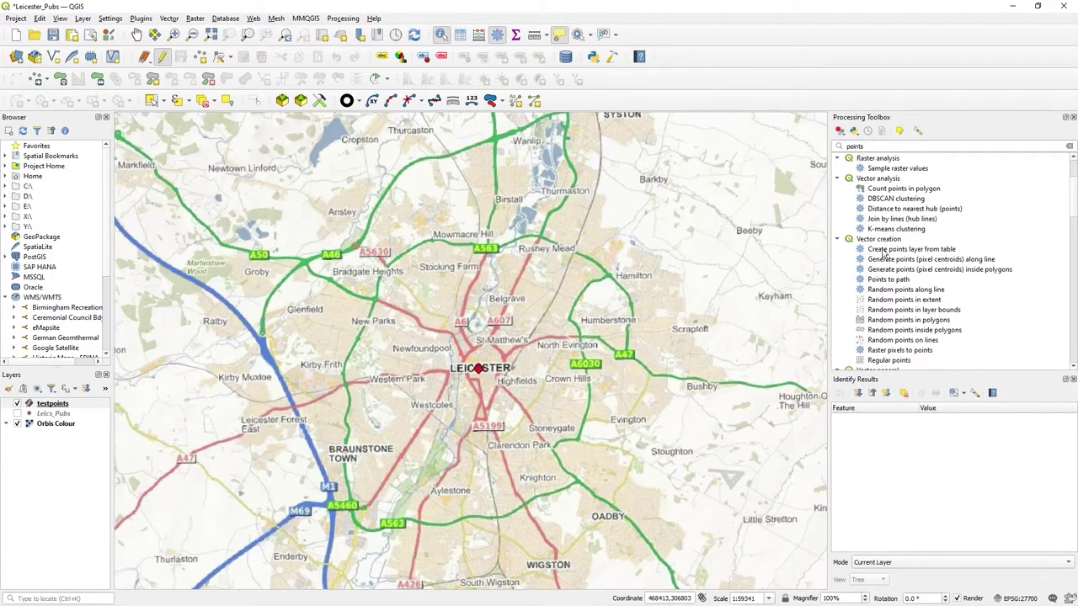
pyautogui.click(881, 244)
pyautogui.press('Down')
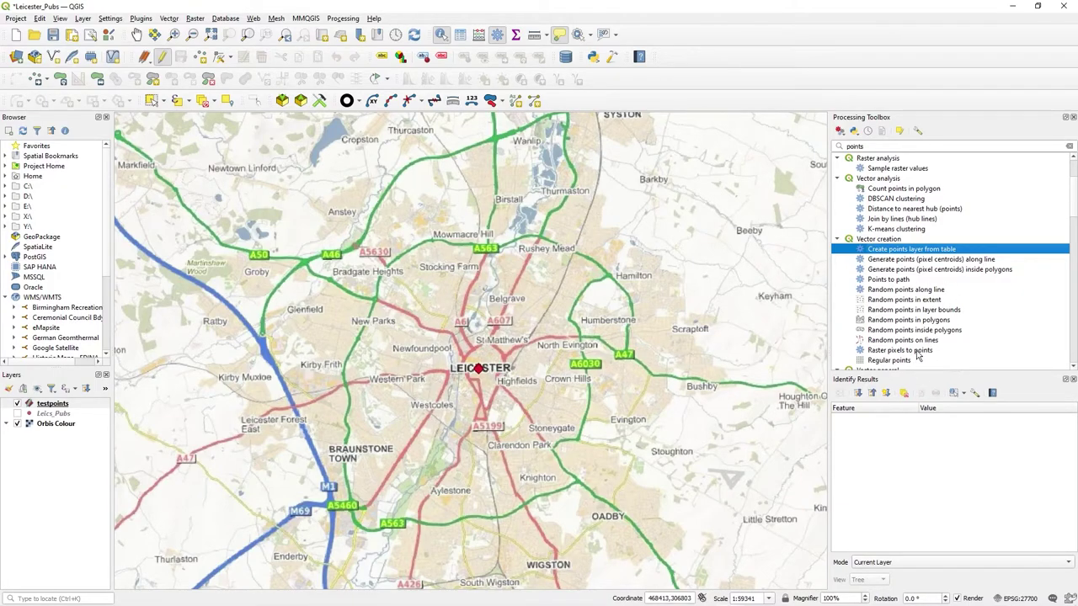
pyautogui.scroll(3, 918, 309)
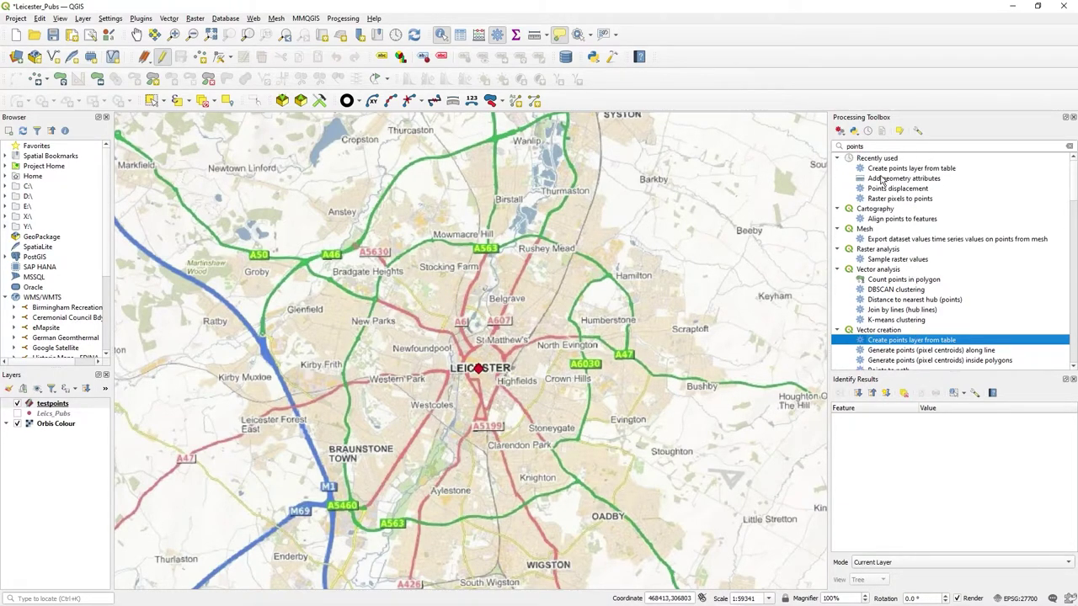
pyautogui.scroll(-3, 925, 295)
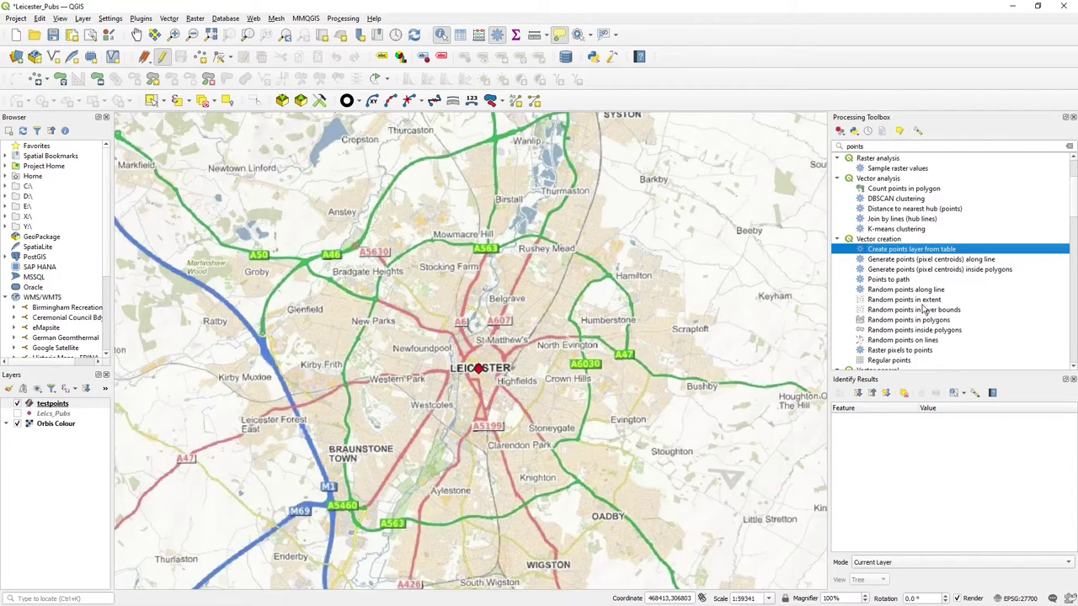
pyautogui.scroll(-2, 921, 310)
pyautogui.scroll(2, 927, 312)
pyautogui.scroll(3, 937, 320)
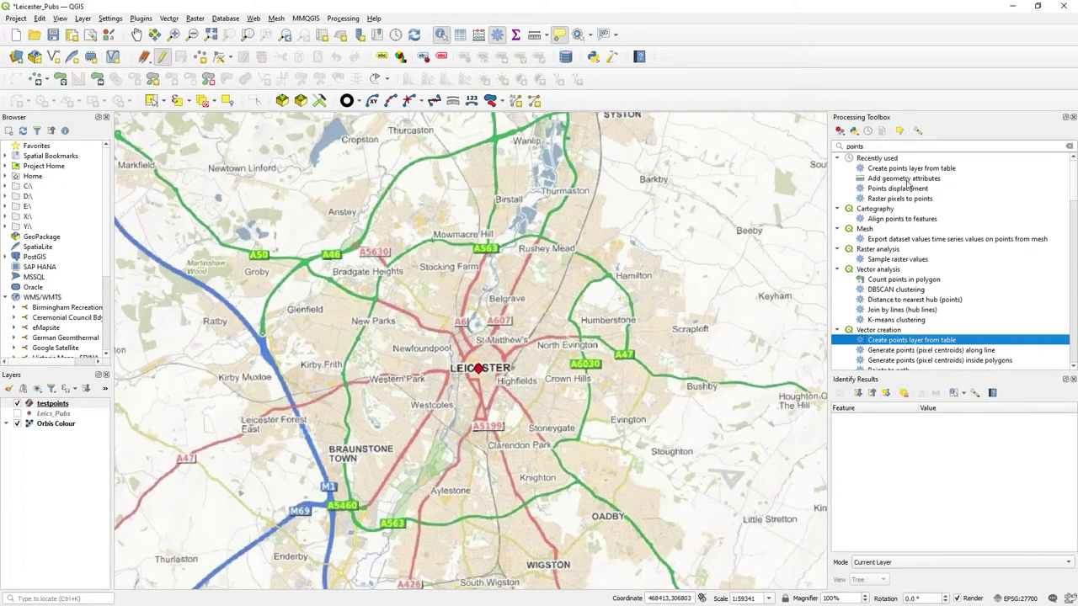
pyautogui.moveTo(869, 146); pyautogui.dragTo(836, 154)
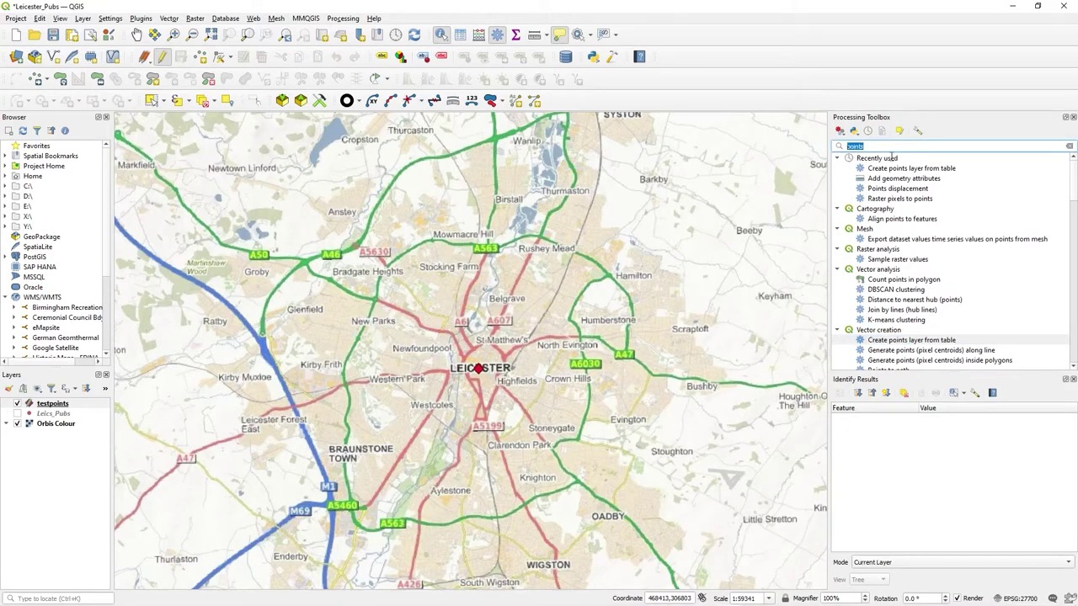
# Step: Open Create points layer from table with X xcoordrnd, Y ycoordrnd, and target CRS EPSG:27700
pyautogui.write('create po')
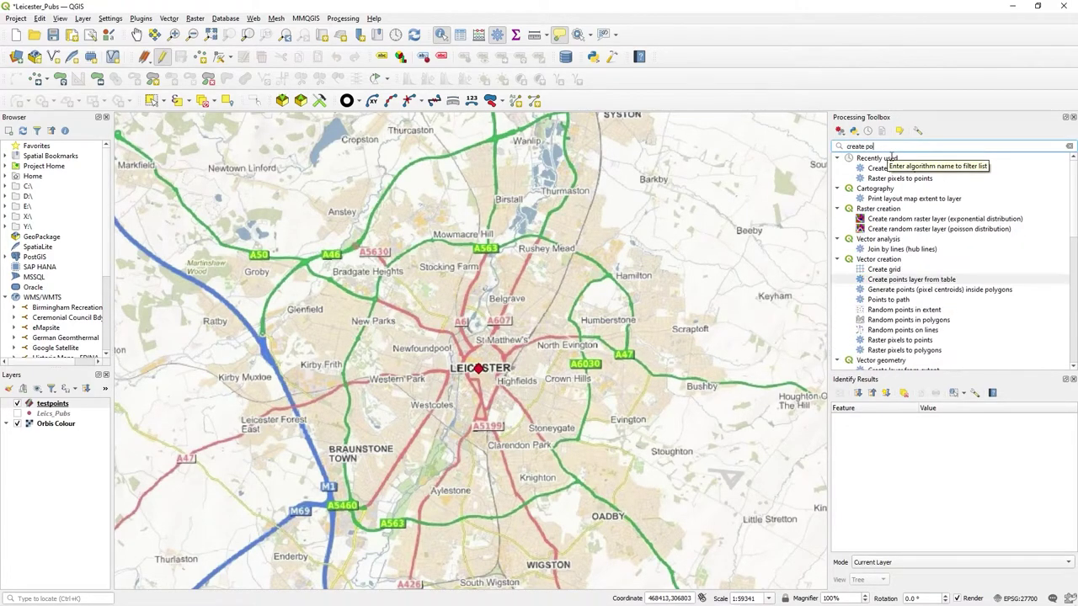
pyautogui.write('int')
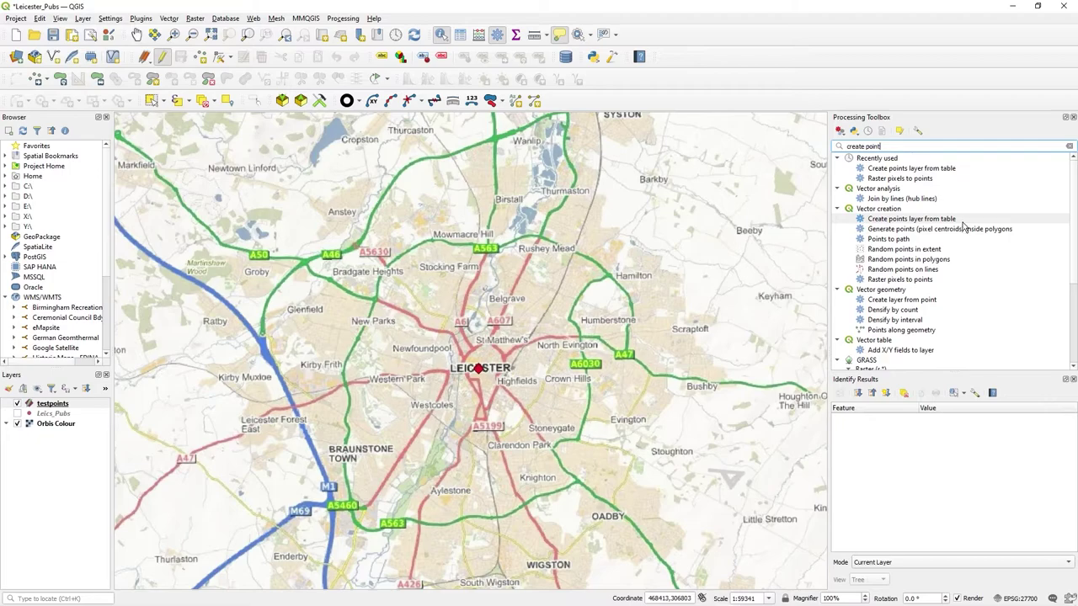
pyautogui.write('s')
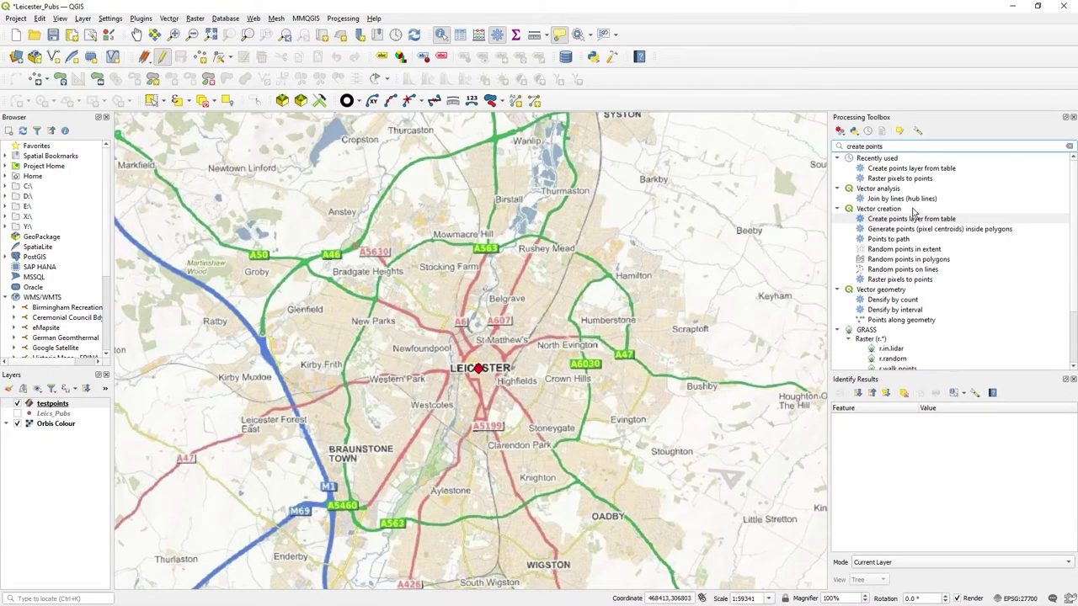
pyautogui.doubleClick(910, 171)
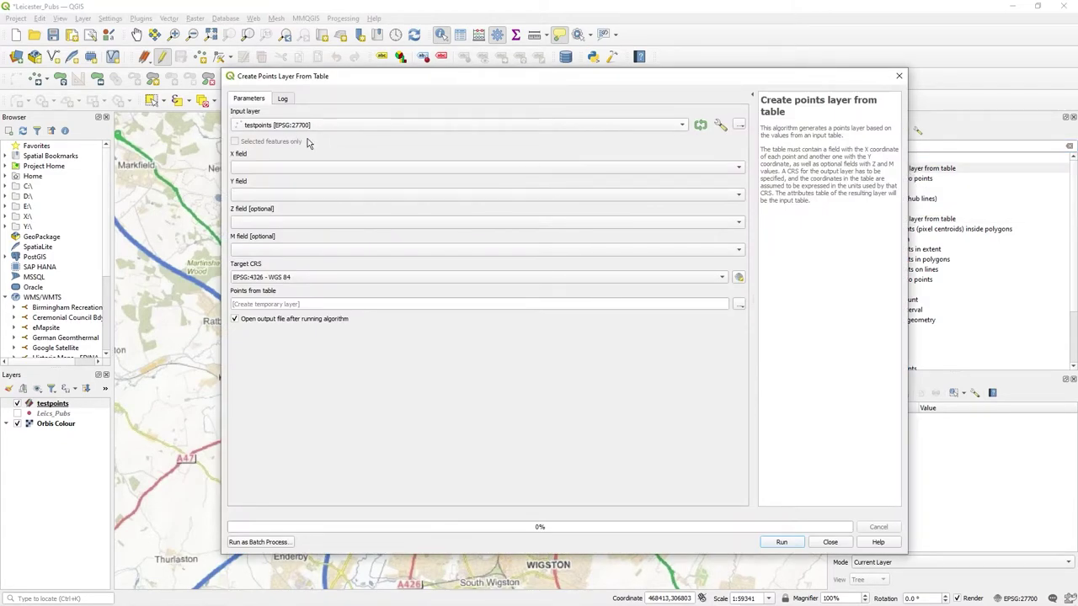
pyautogui.click(304, 167)
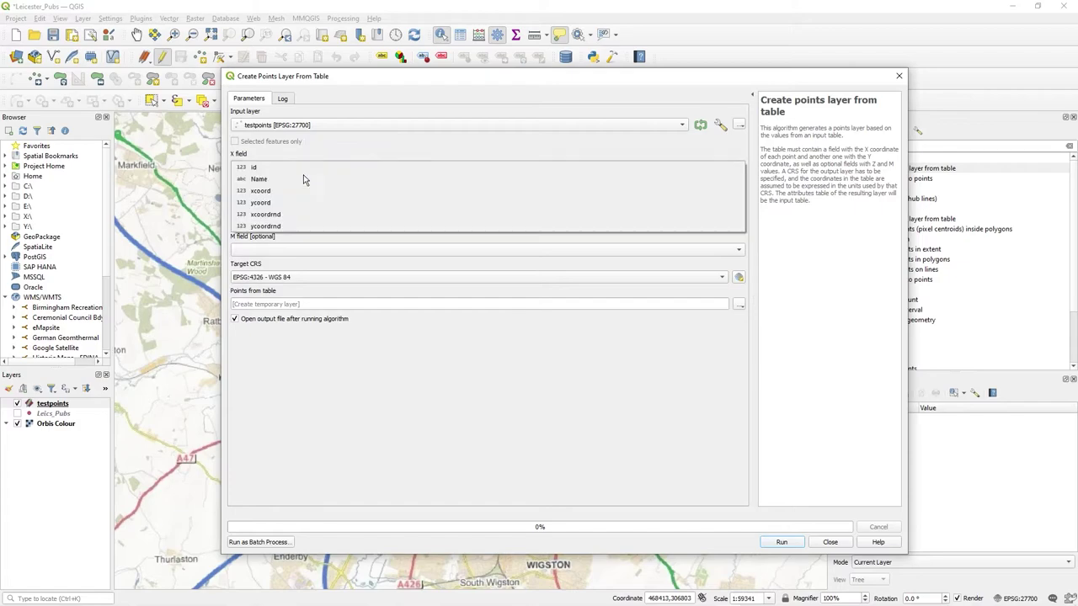
pyautogui.click(315, 215)
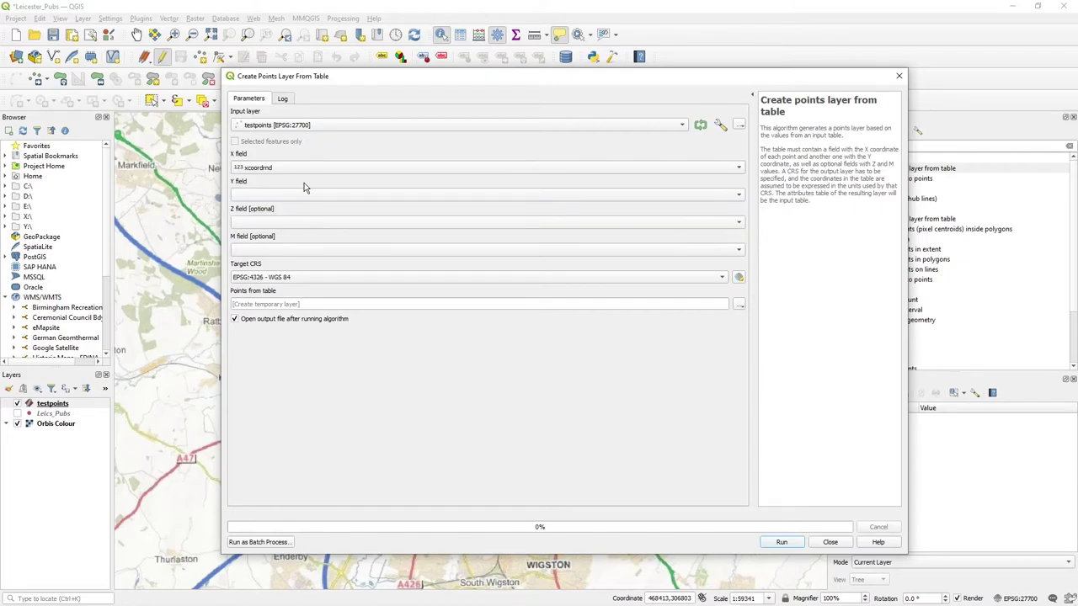
pyautogui.click(302, 196)
pyautogui.click(314, 254)
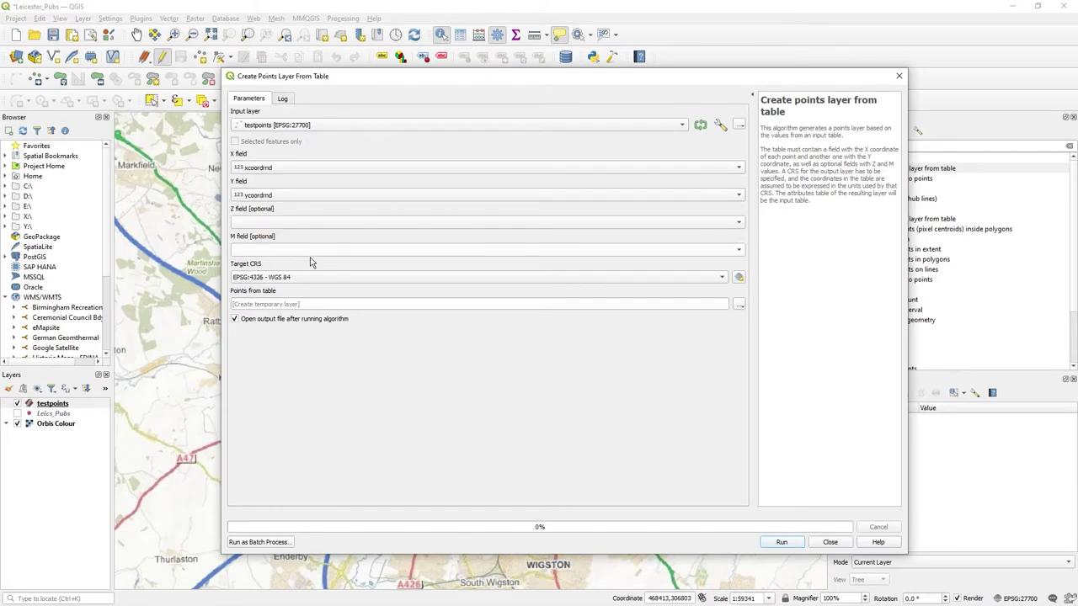
pyautogui.click(293, 278)
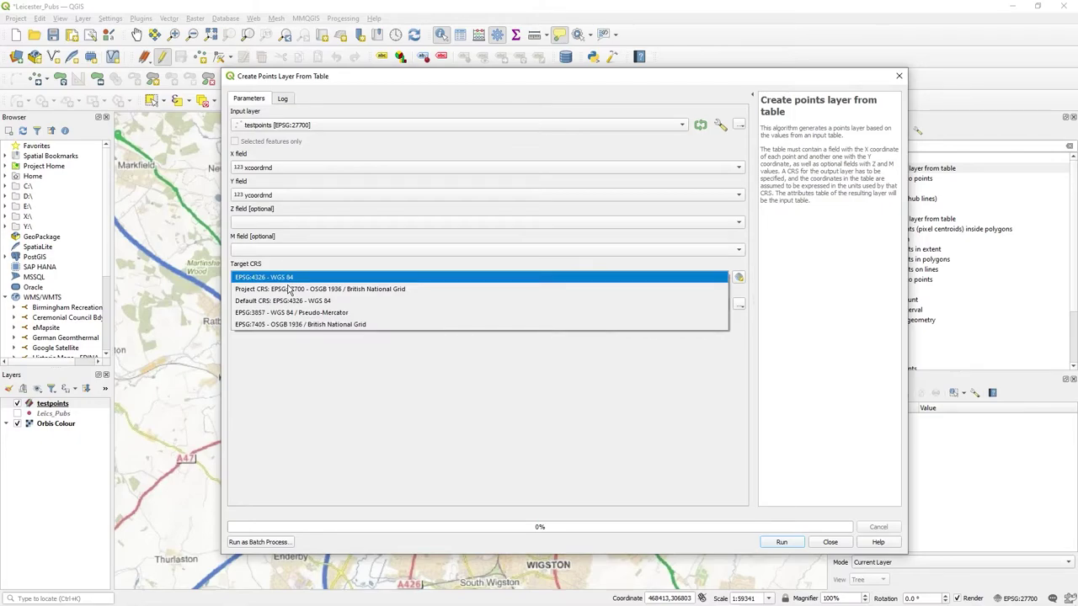
pyautogui.click(388, 291)
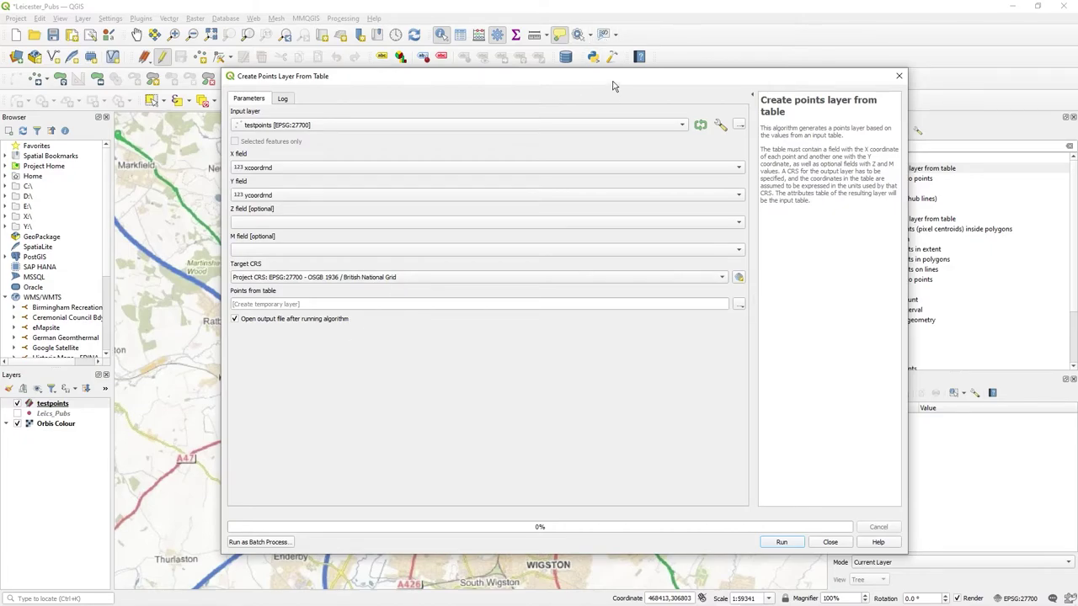
pyautogui.moveTo(613, 83); pyautogui.dragTo(595, 99)
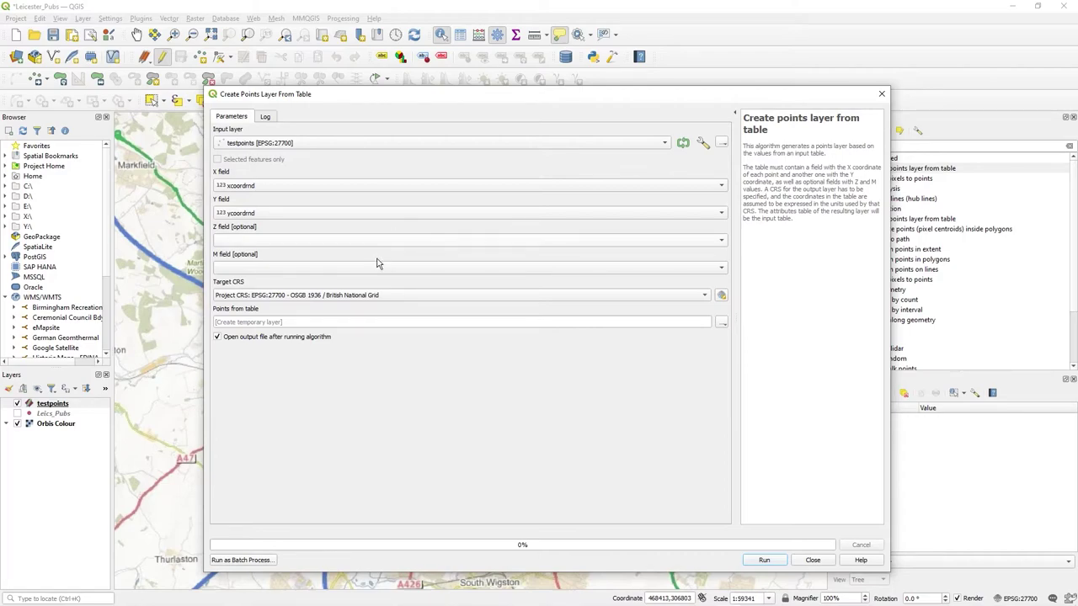
# Step: Set the output to c:\temp\myrandoms.shp and run the tool until the log shows it finished
pyautogui.click(257, 323)
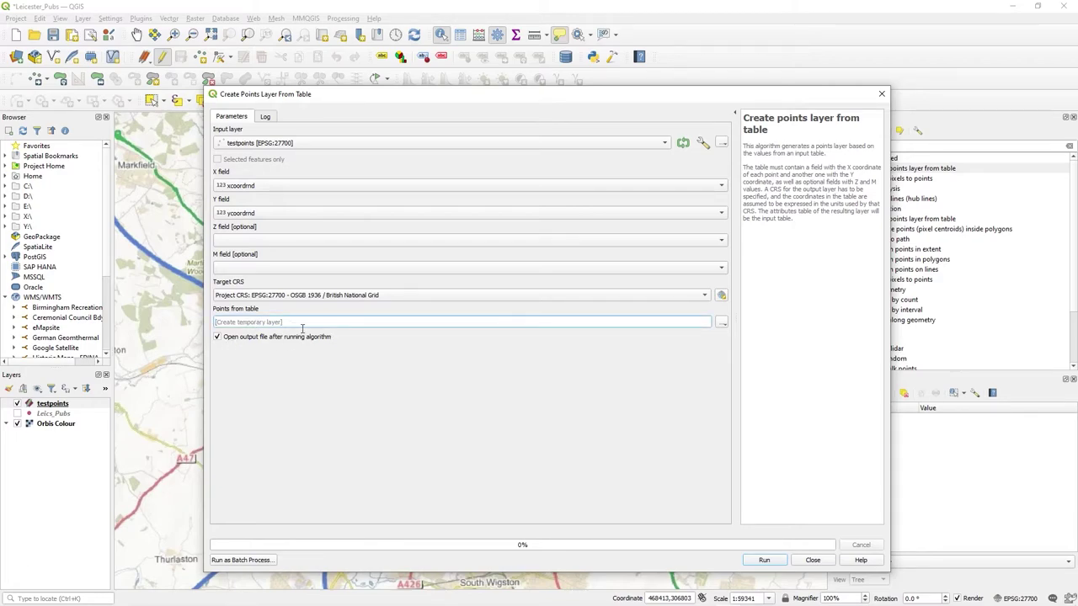
pyautogui.write('c:\\temp\\myrandoms.shp')
pyautogui.click(772, 561)
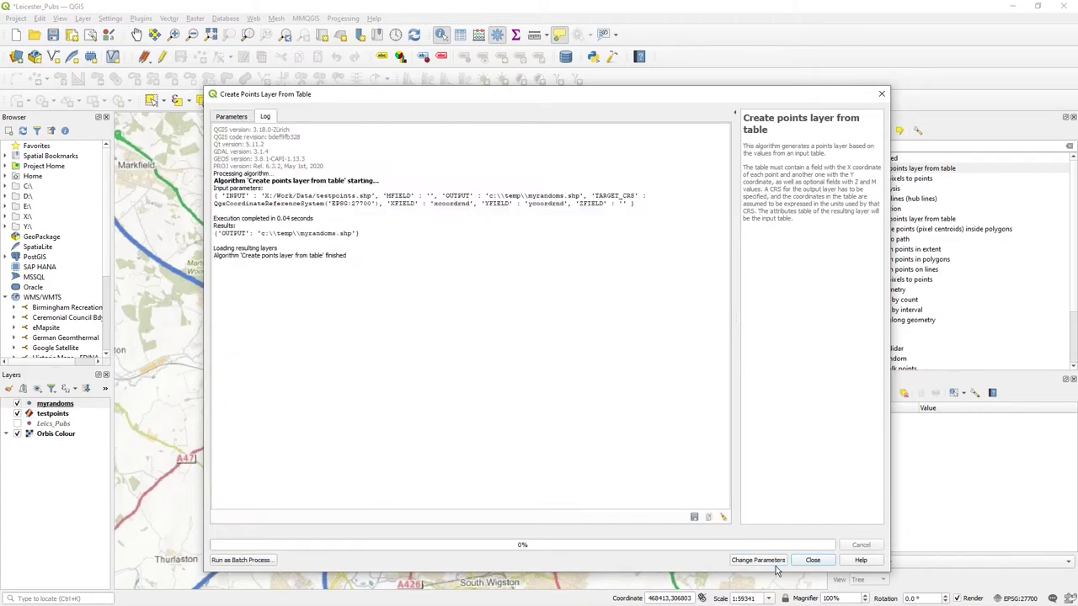
pyautogui.tripleClick(355, 265)
pyautogui.click(395, 265)
# Step: Close the tool, zoom into central Leicester, and toggle the testpoints layer off and on
pyautogui.click(798, 561)
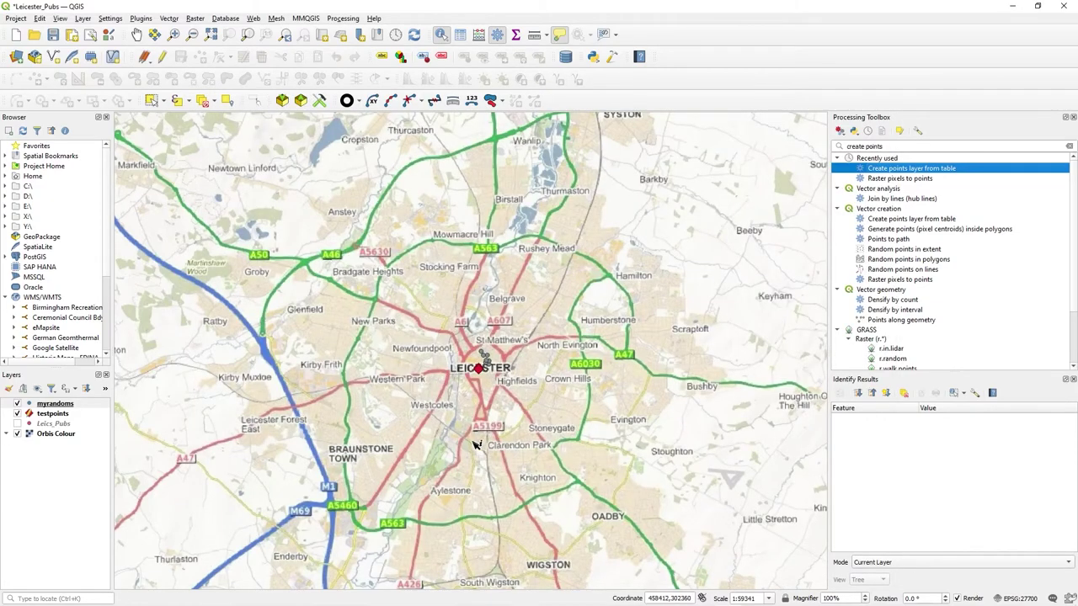
pyautogui.scroll(1, 498, 368)
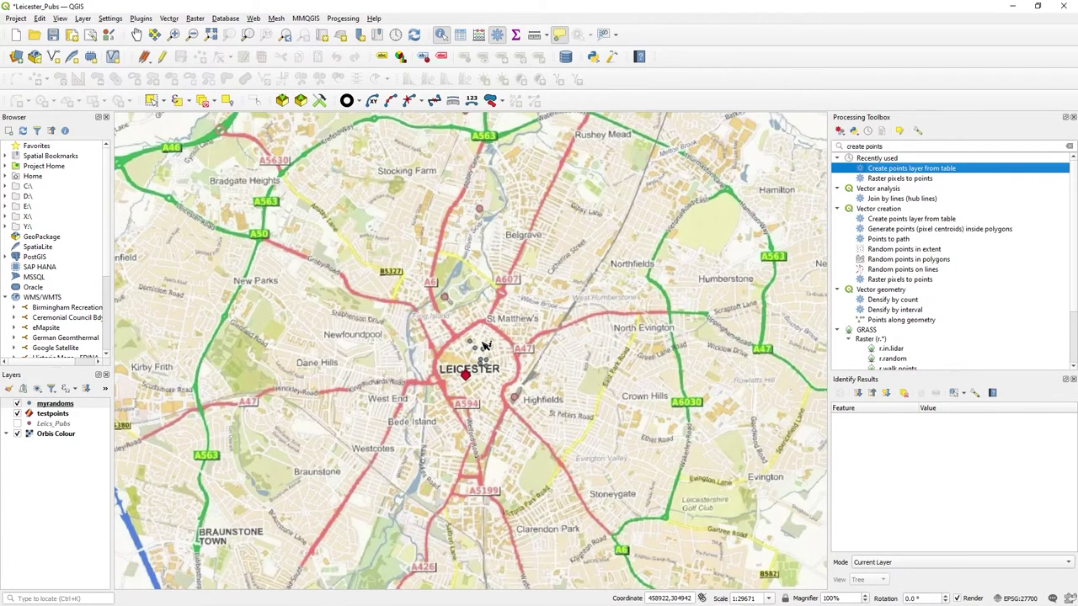
pyautogui.click(20, 423)
pyautogui.click(19, 417)
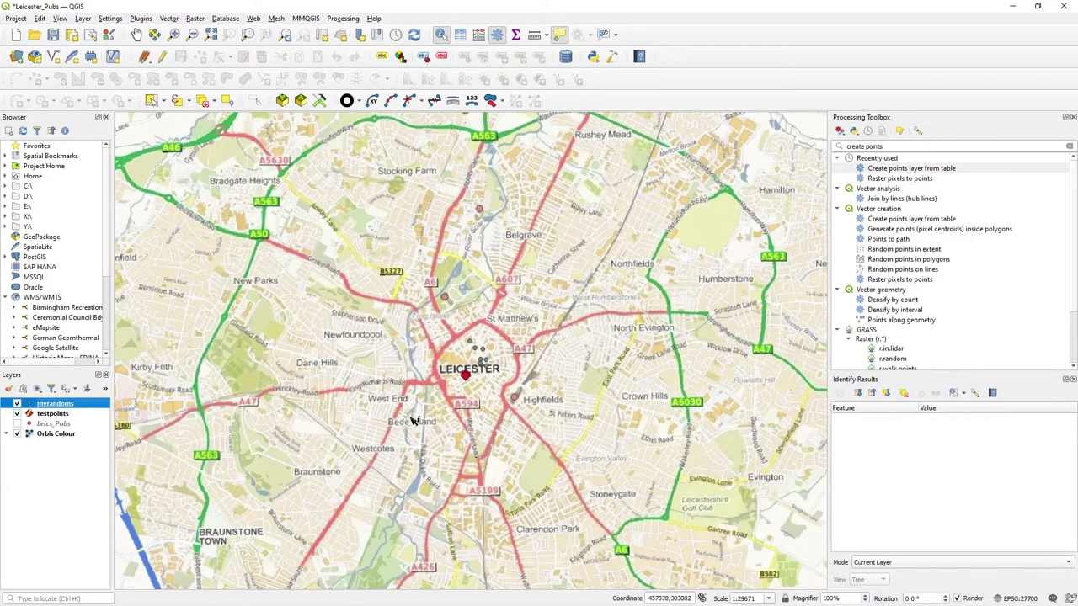
pyautogui.scroll(2, 484, 366)
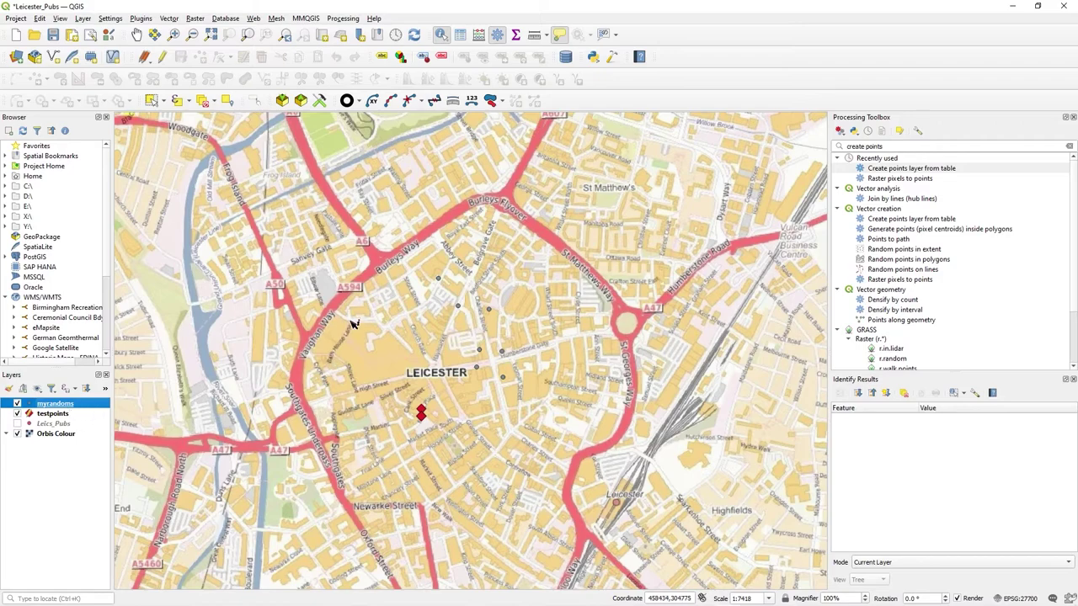
# Step: Identify several myrandoms points, comparing original ycoord 304446 with randomised ycoordrnd 304581
pyautogui.click(439, 280)
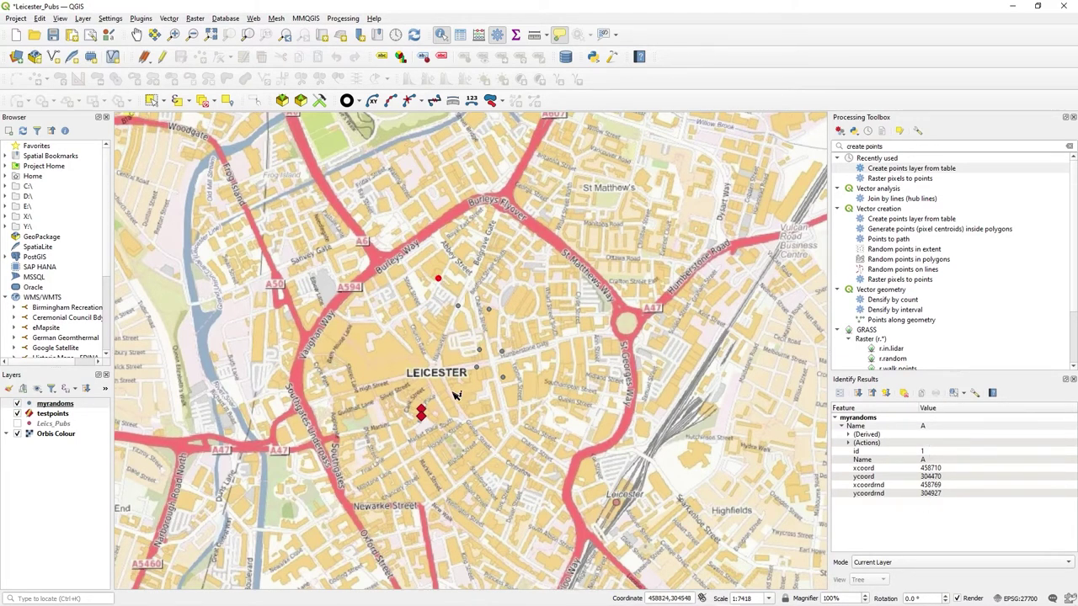
pyautogui.click(489, 310)
pyautogui.click(510, 381)
pyautogui.click(874, 477)
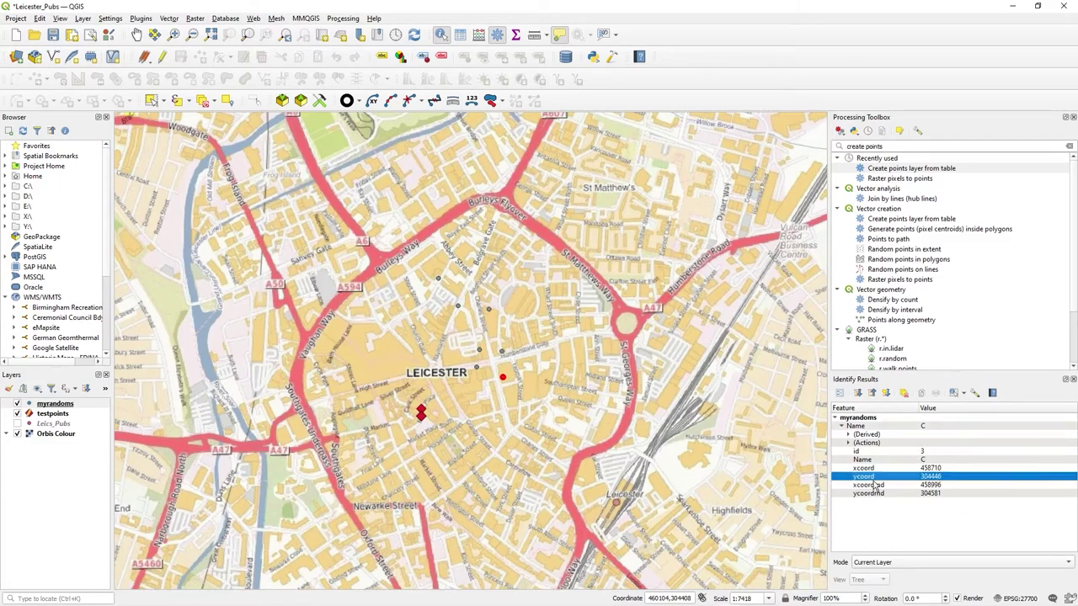
pyautogui.click(935, 486)
pyautogui.click(939, 494)
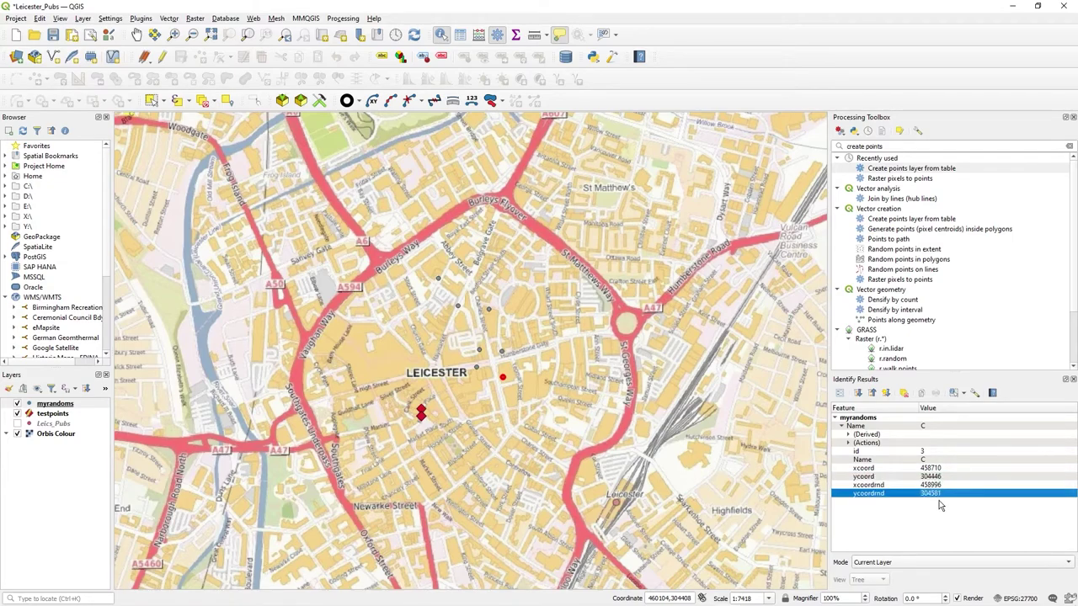
pyautogui.click(500, 392)
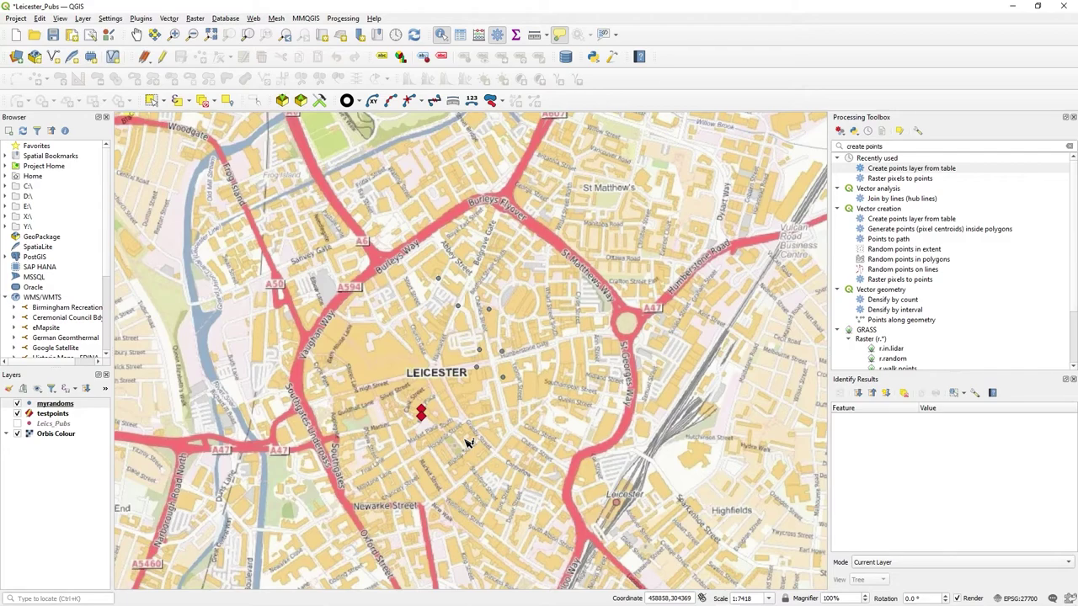
# Step: Zoom the map out one step to show the scattered myrandoms points and testpoints marker
pyautogui.scroll(-1, 469, 444)
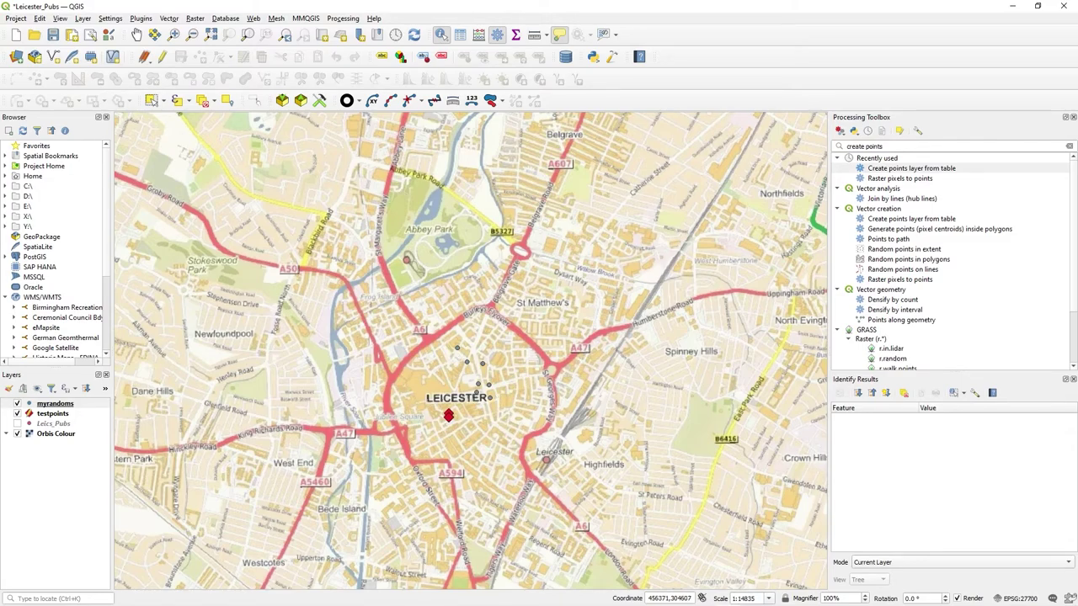
# Step: Briefly view the testpoints table, then open the myrandoms attribute table beside the map
pyautogui.doubleClick(52, 413)
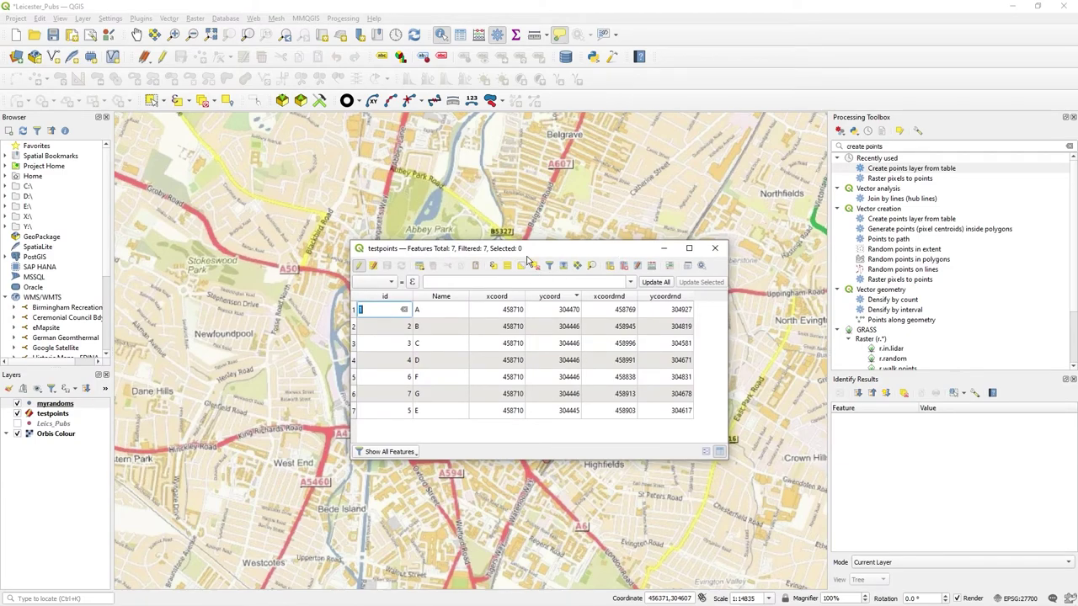
pyautogui.click(715, 248)
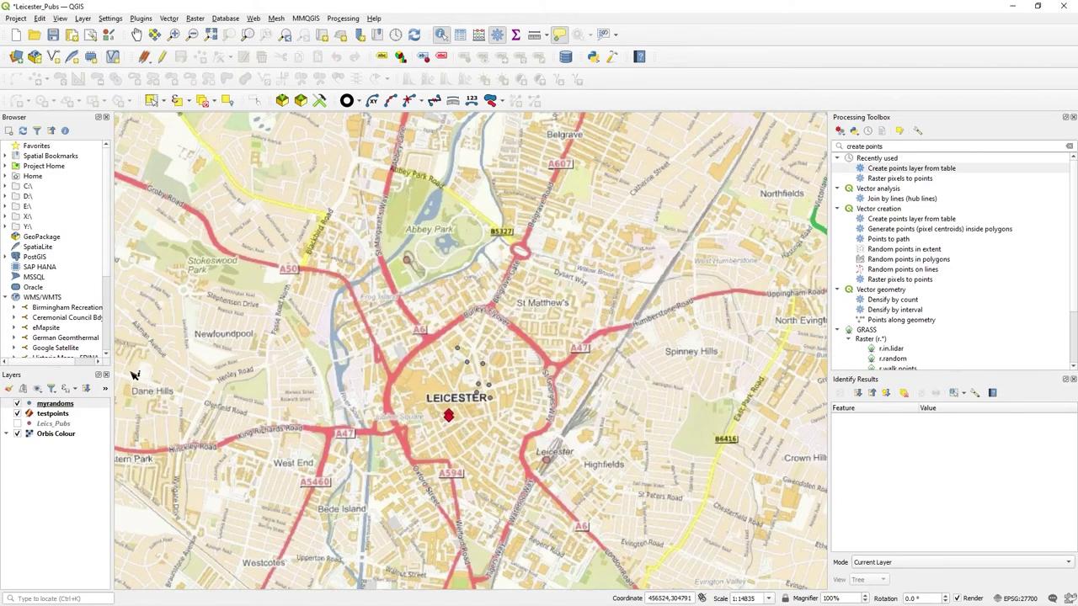
pyautogui.rightClick(55, 404)
pyautogui.click(135, 279)
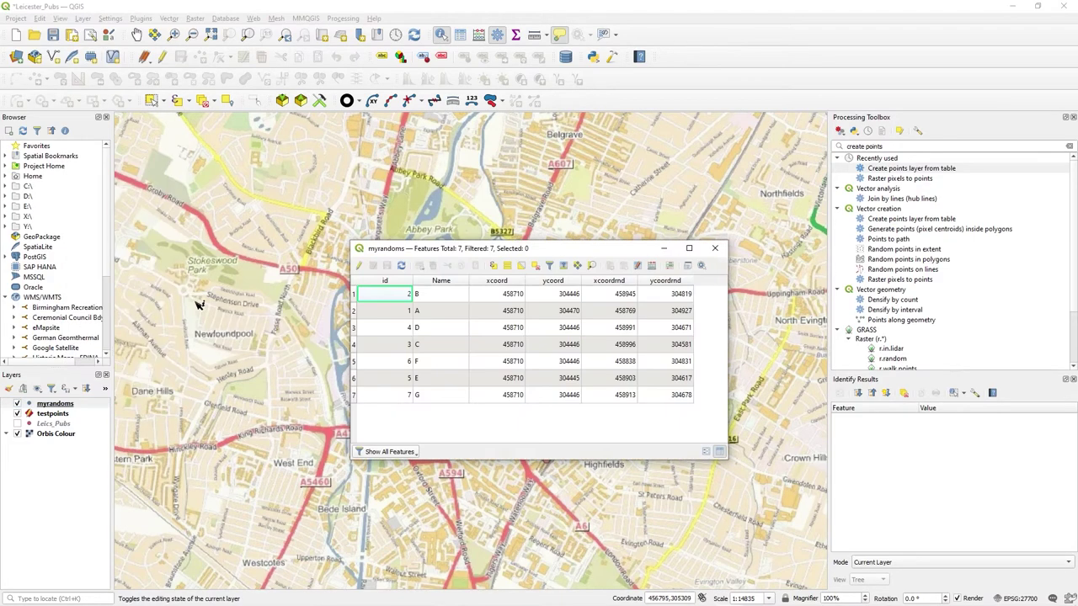
pyautogui.moveTo(613, 252); pyautogui.dragTo(791, 253)
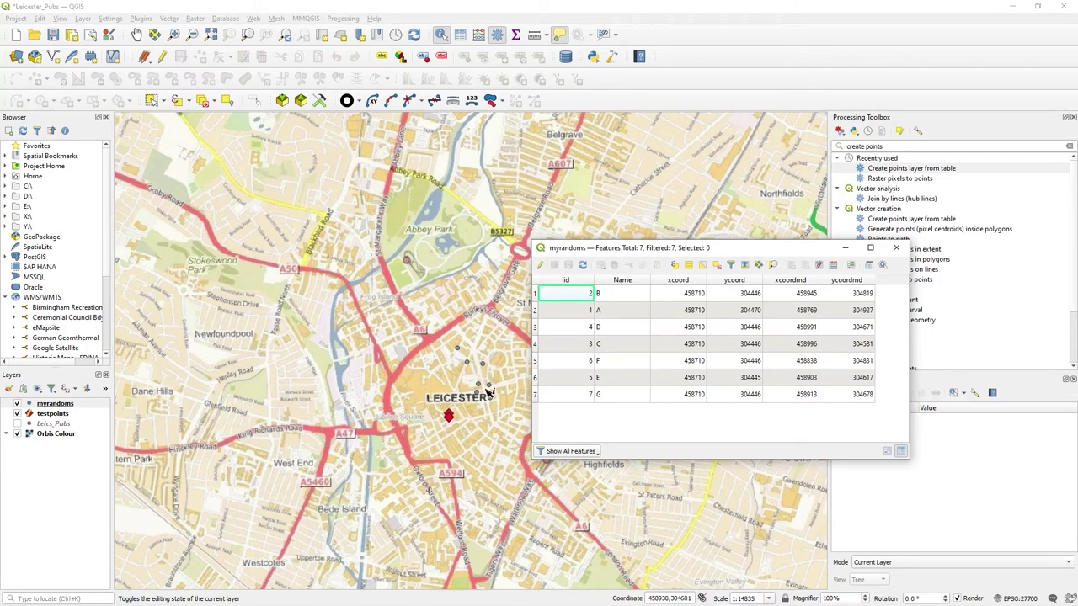
# Step: Select features C and F and bring up the Field Calculator for myrandoms
pyautogui.click(539, 350)
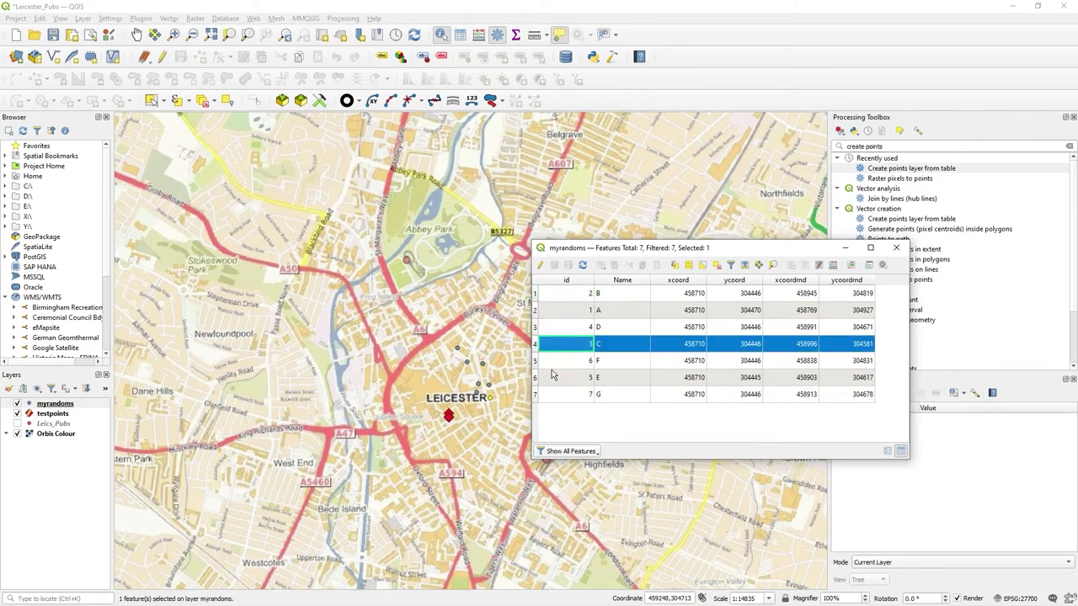
pyautogui.click(539, 365)
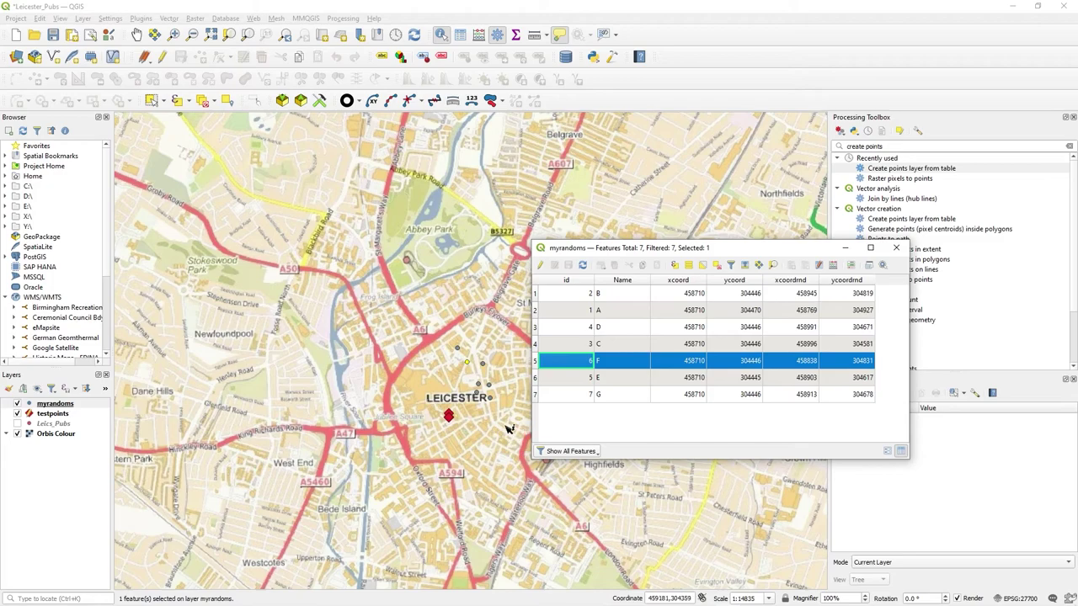
pyautogui.click(833, 266)
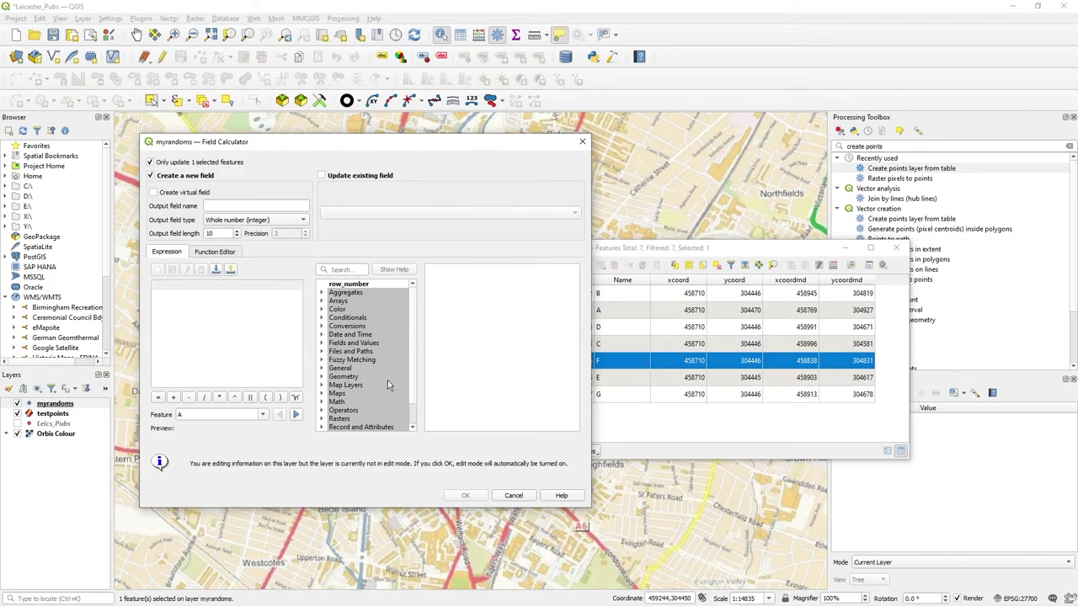
# Step: Browse the Math functions group, then cancel the Field Calculator without adding a field
pyautogui.scroll(-1, 387, 385)
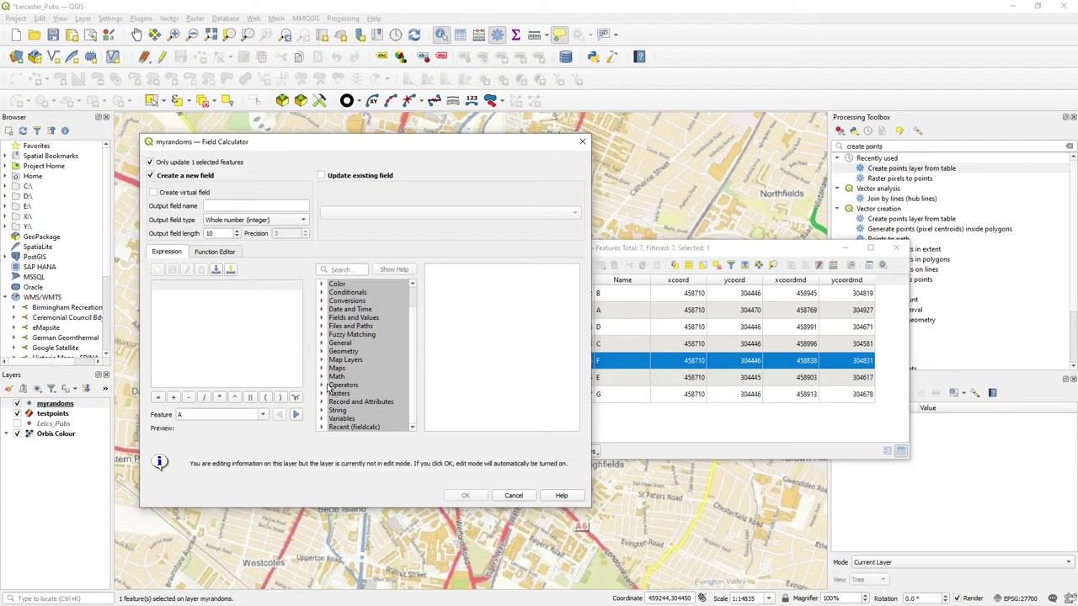
pyautogui.click(321, 376)
pyautogui.scroll(-3, 382, 379)
pyautogui.scroll(4, 382, 379)
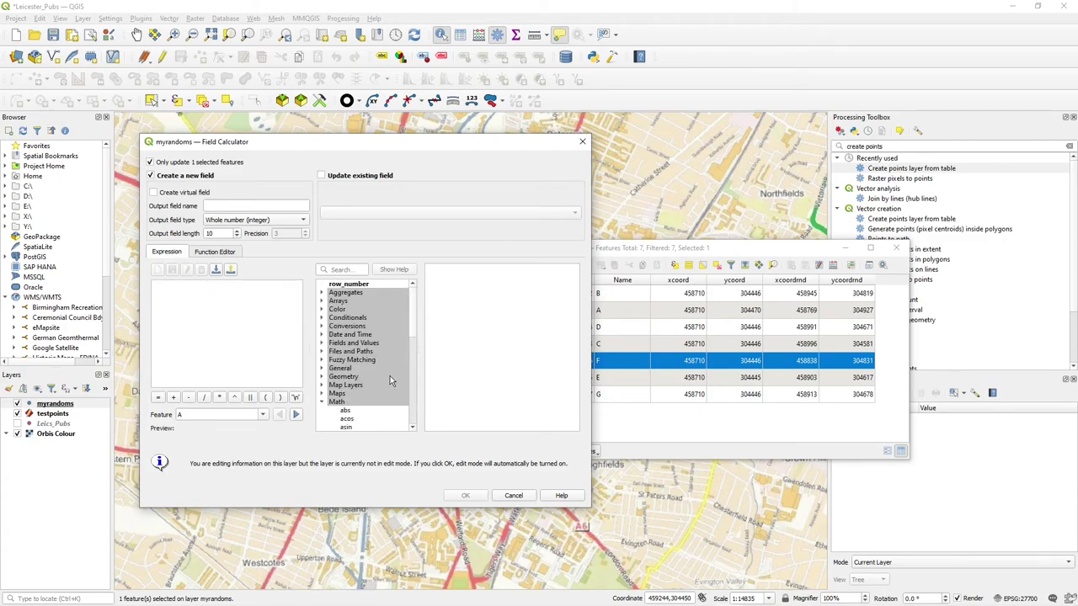
pyautogui.click(321, 402)
pyautogui.click(514, 495)
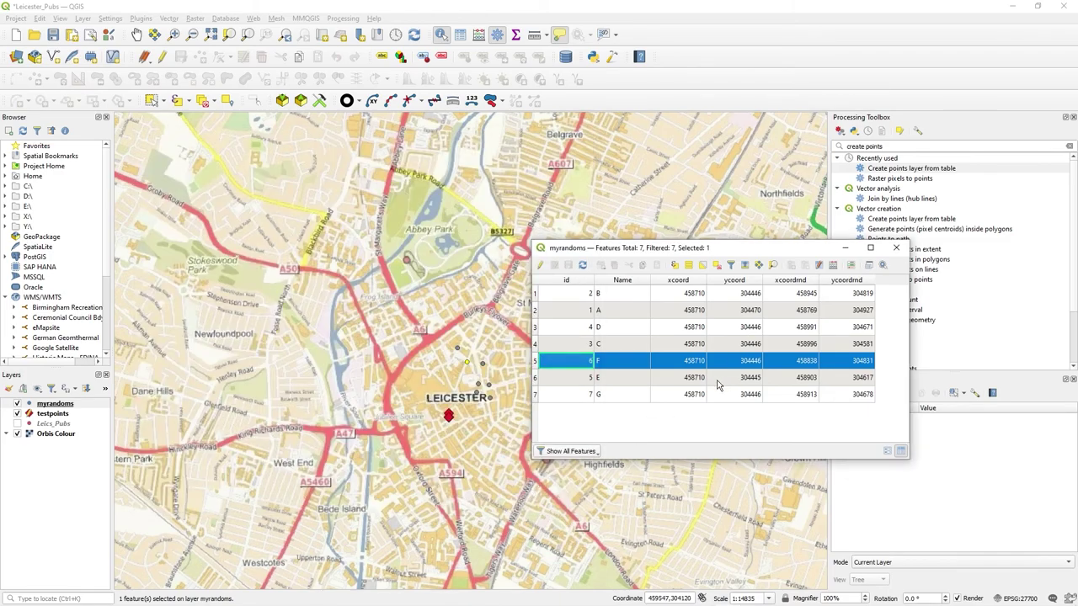